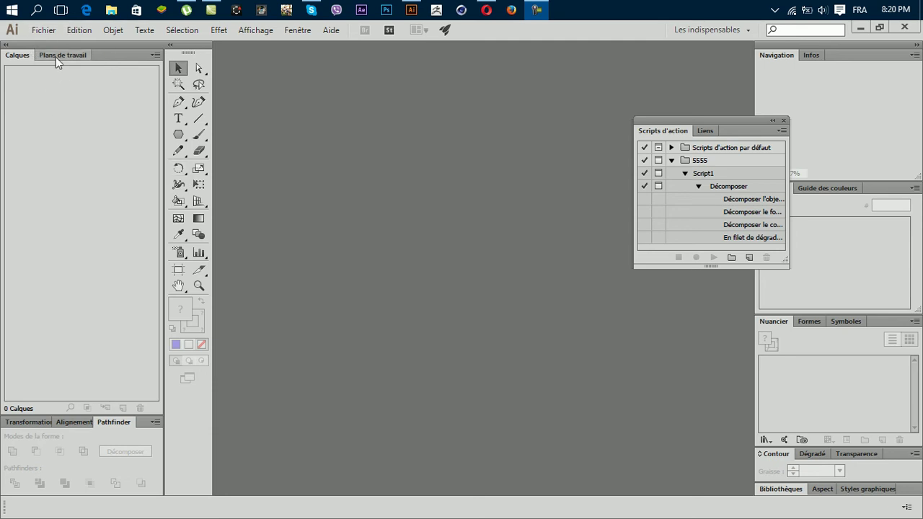
# Step: Create a new 960 x 560 px document and choose the Pen tool with fill None
pyautogui.hotkey('alt', 'f')
pyautogui.press('Escape')
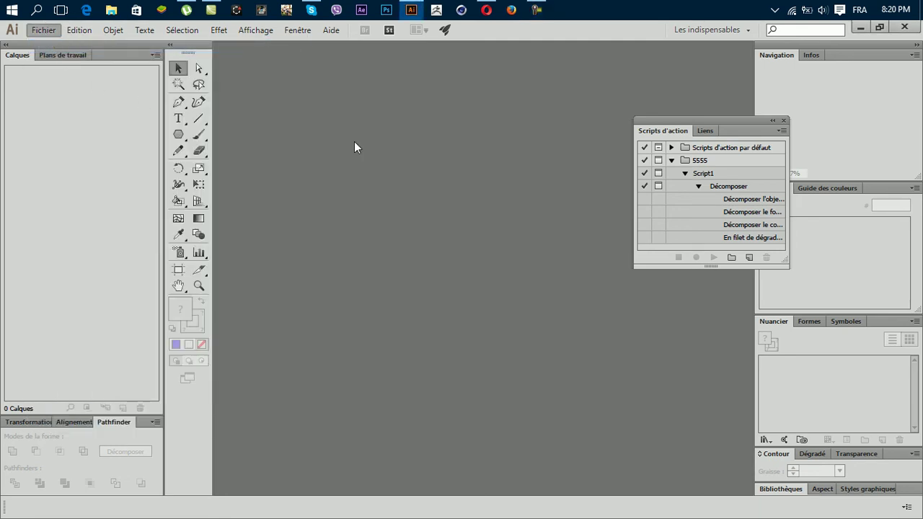
pyautogui.hotkey('ctrl', 'n')
pyautogui.click(561, 382)
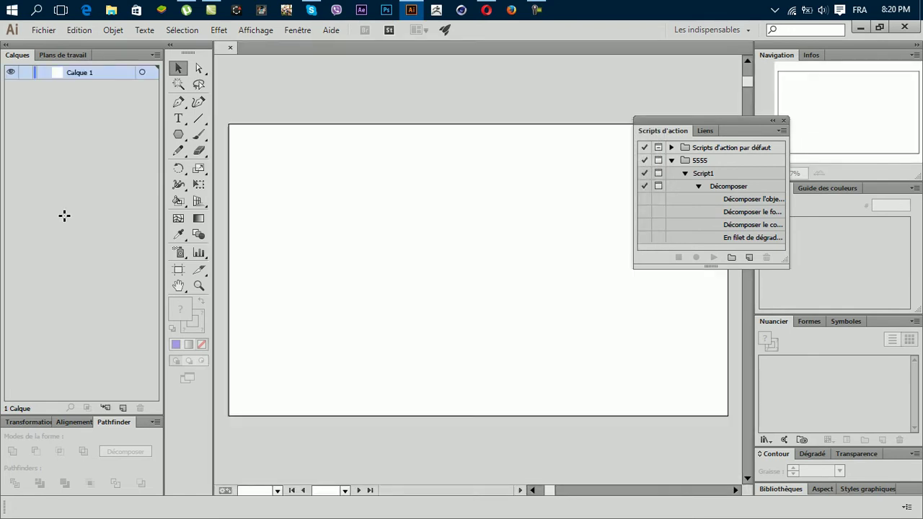
pyautogui.click(179, 101)
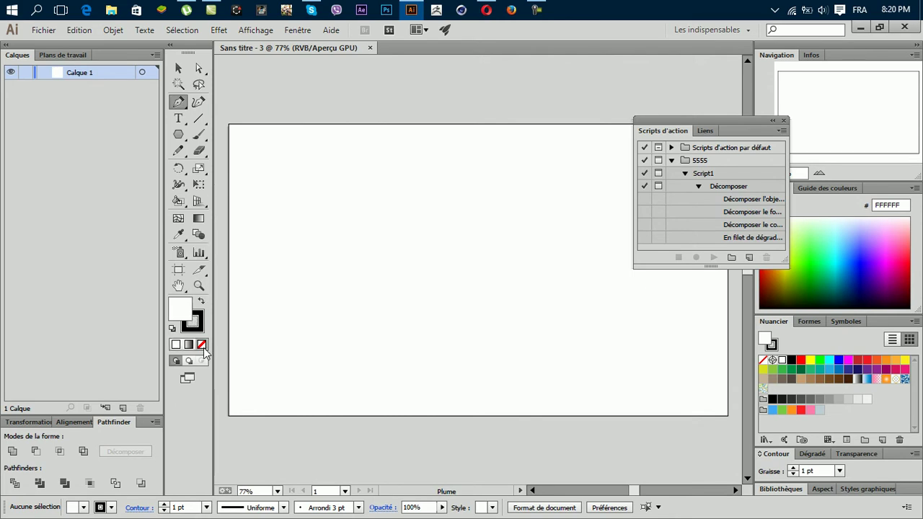
pyautogui.click(202, 345)
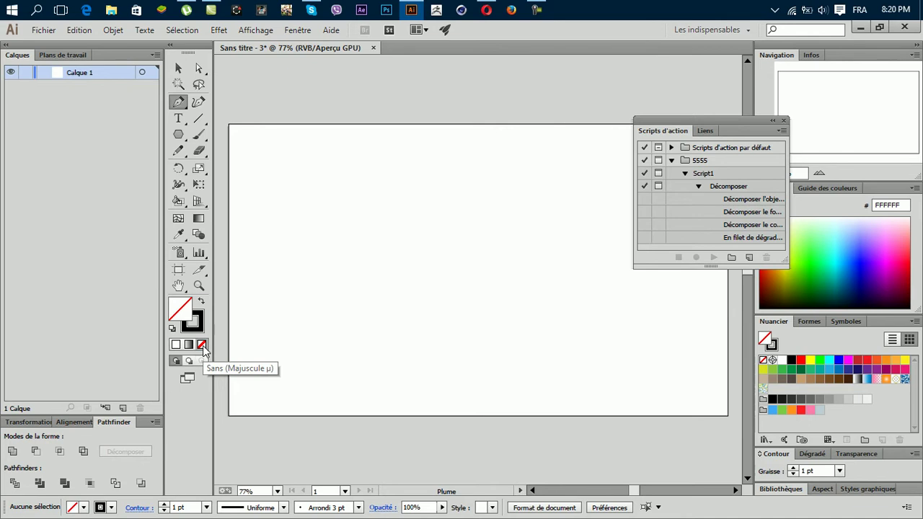
# Step: Draw a vertical two-point line with no stroke, lock Calque 1 and add a second layer
pyautogui.click(464, 156)
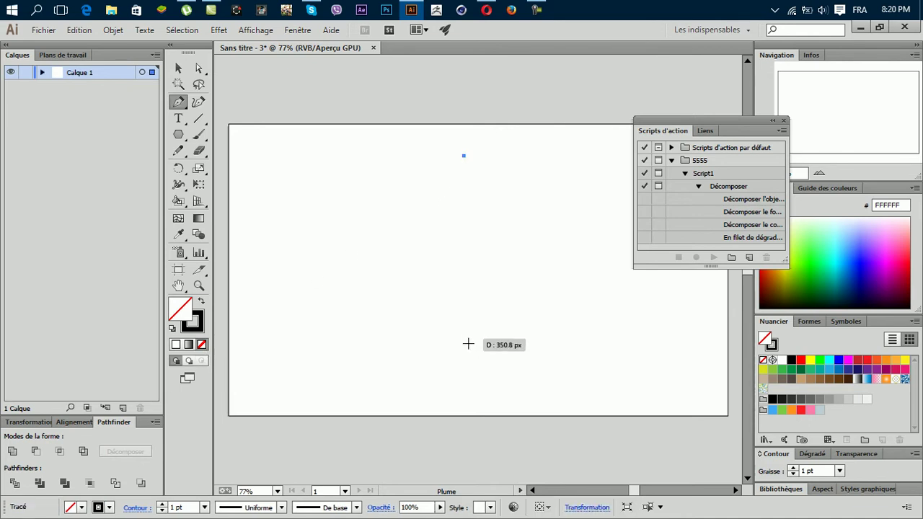
pyautogui.click(463, 385)
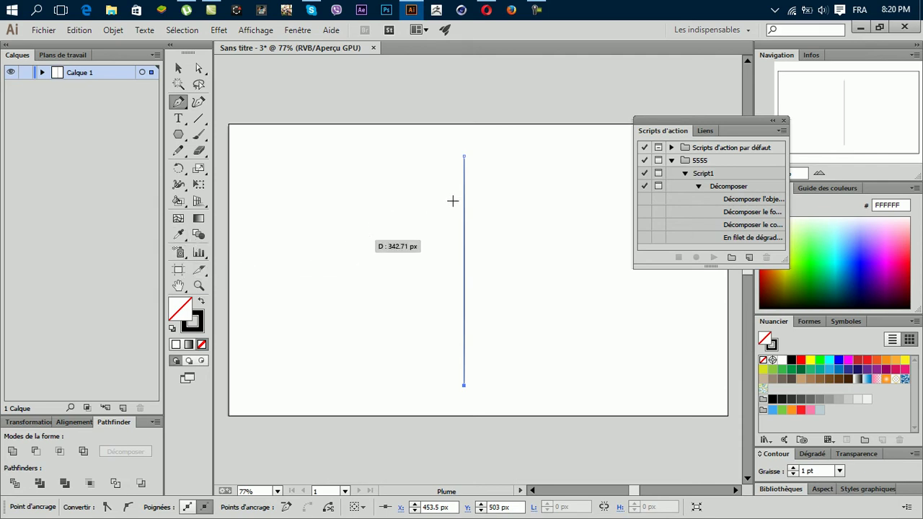
pyautogui.scroll(3, 452, 201)
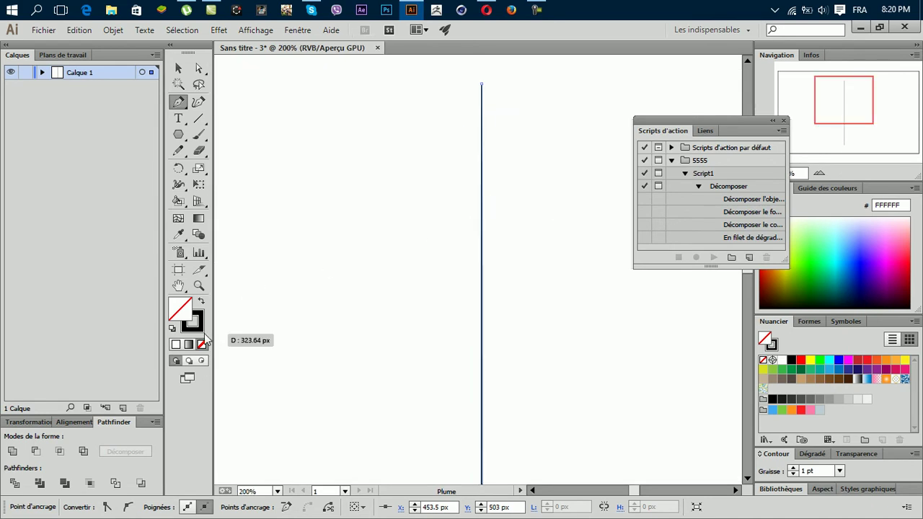
pyautogui.click(202, 345)
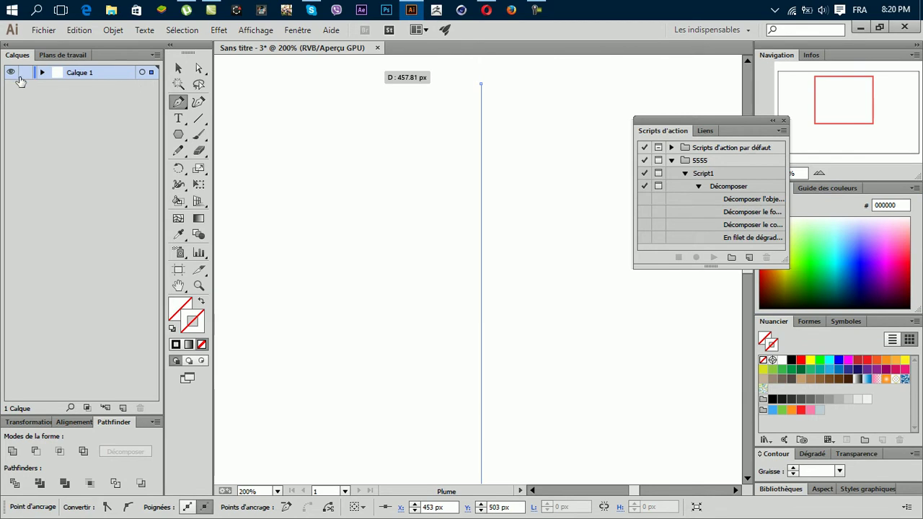
pyautogui.click(26, 73)
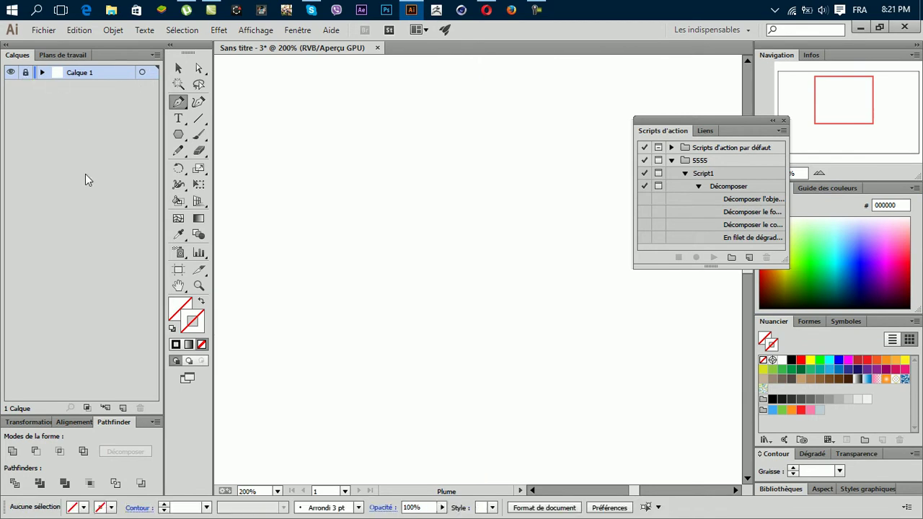
pyautogui.click(122, 408)
# Step: Target Calque 1, draw and undo a trial hexagon, then give the line a black stroke
pyautogui.click(178, 135)
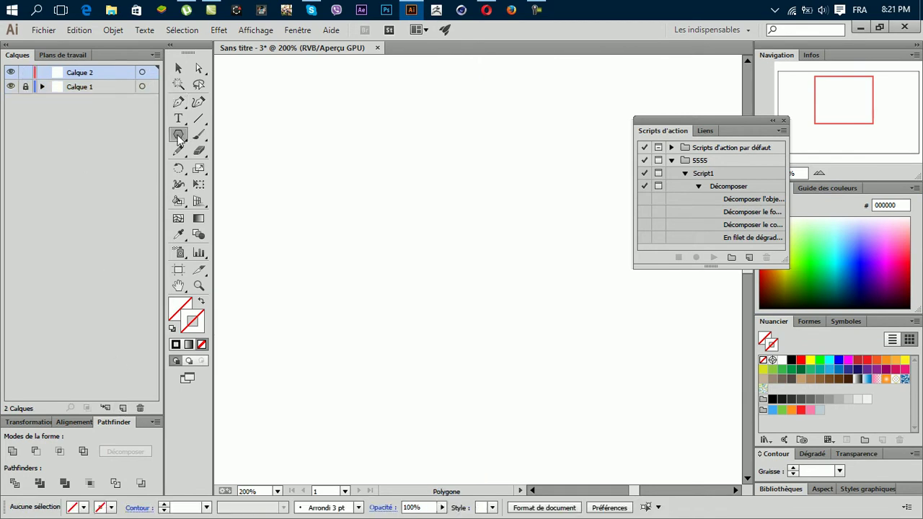
pyautogui.click(142, 87)
pyautogui.scroll(3, 486, 281)
pyautogui.moveTo(467, 175); pyautogui.dragTo(533, 148)
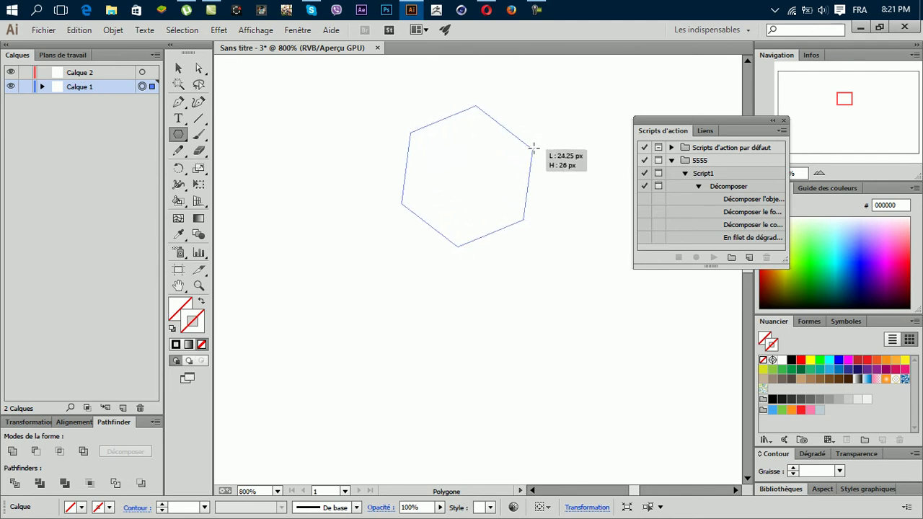
pyautogui.moveTo(534, 148); pyautogui.dragTo(532, 134)
pyautogui.rightClick(533, 135)
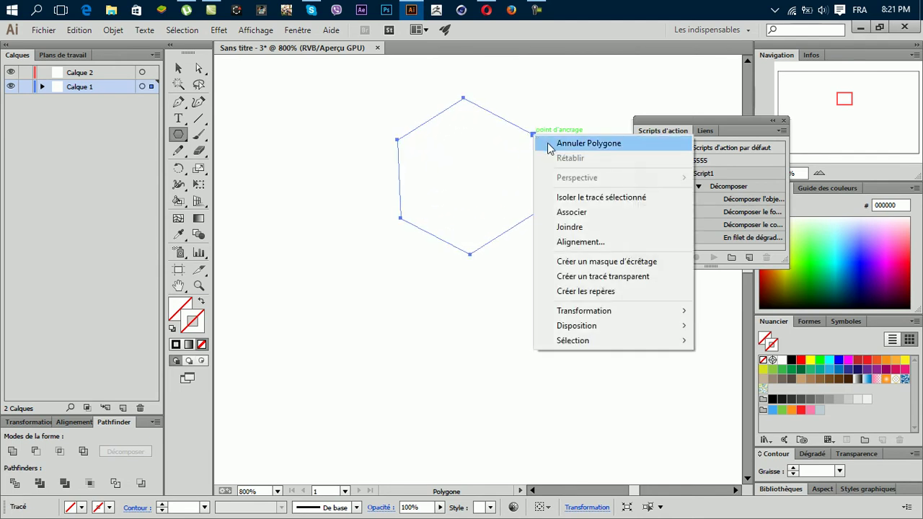
pyautogui.click(550, 143)
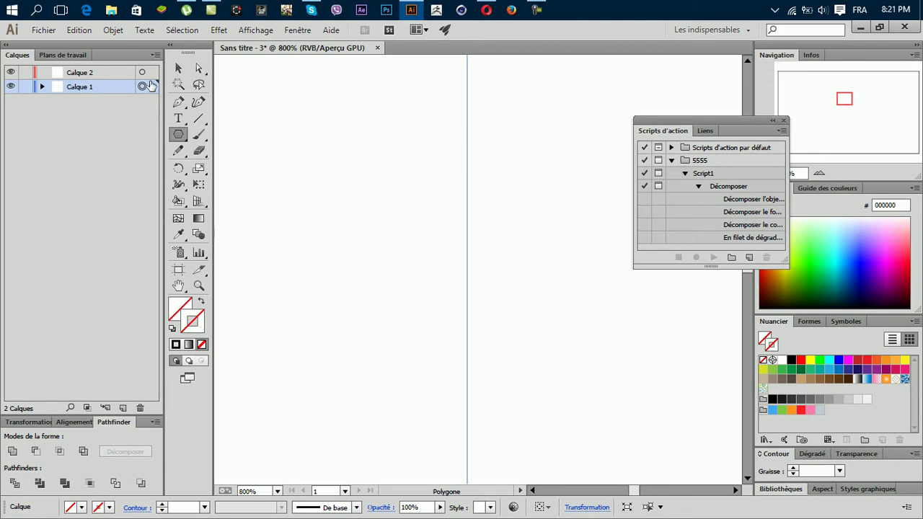
pyautogui.click(178, 346)
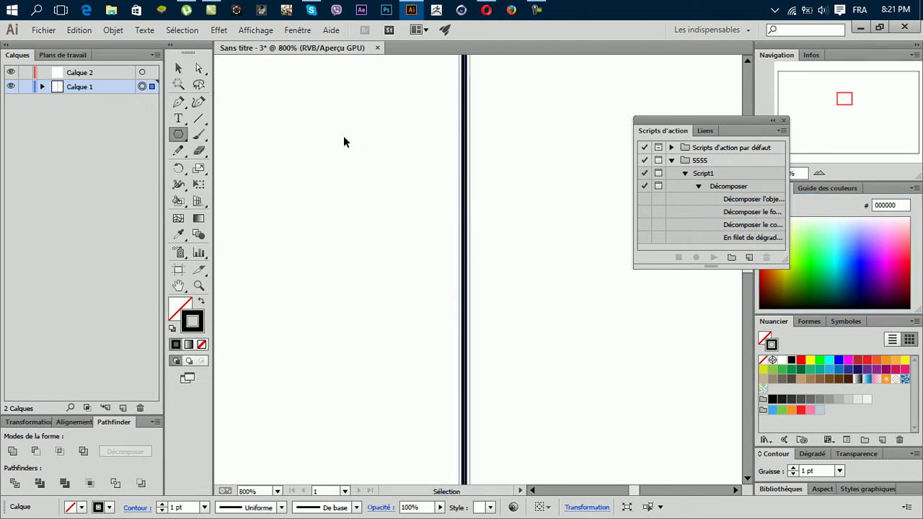
# Step: On Calque 2, draw a hexagon centred on the vertical line, then marquee-select the line
pyautogui.click(108, 73)
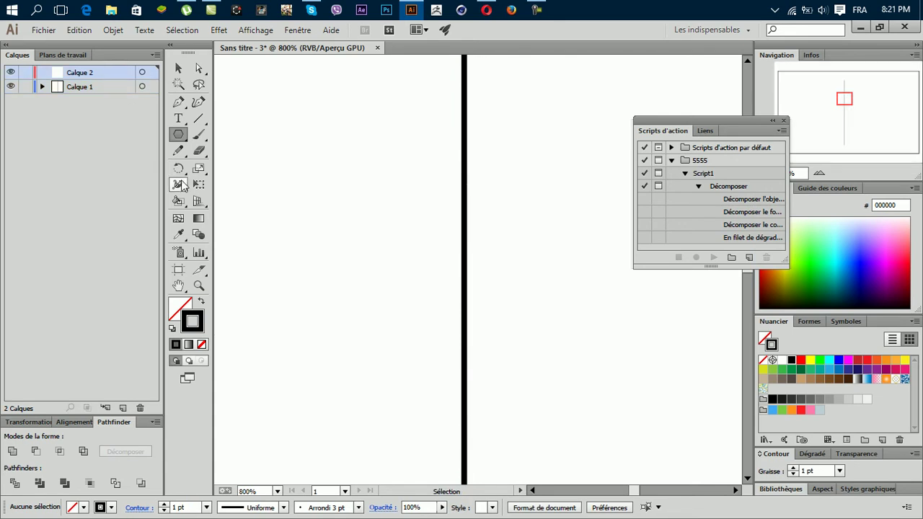
pyautogui.click(184, 134)
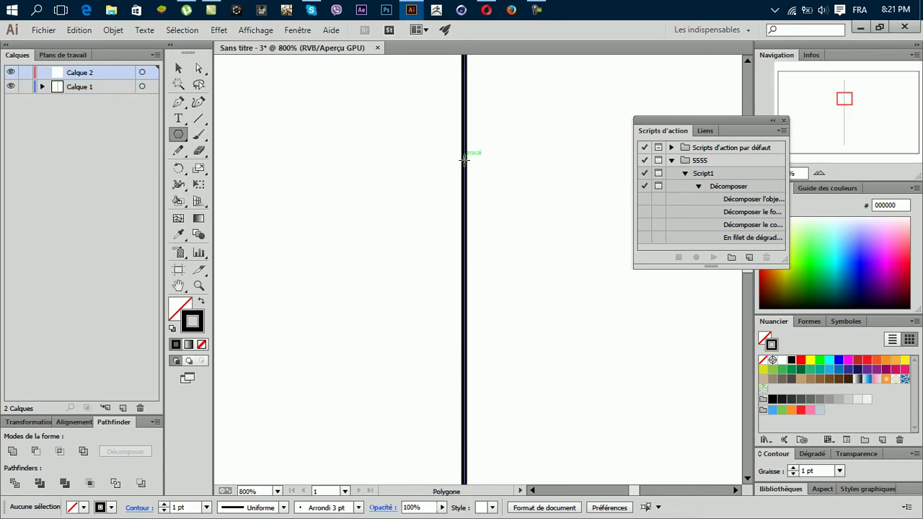
pyautogui.moveTo(462, 266); pyautogui.dragTo(462, 103)
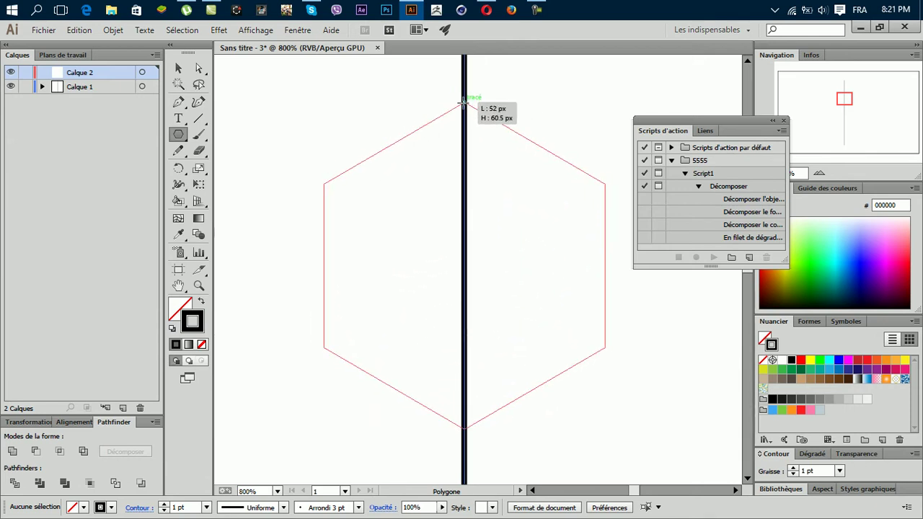
pyautogui.moveTo(463, 103); pyautogui.dragTo(464, 99)
pyautogui.press('shift')
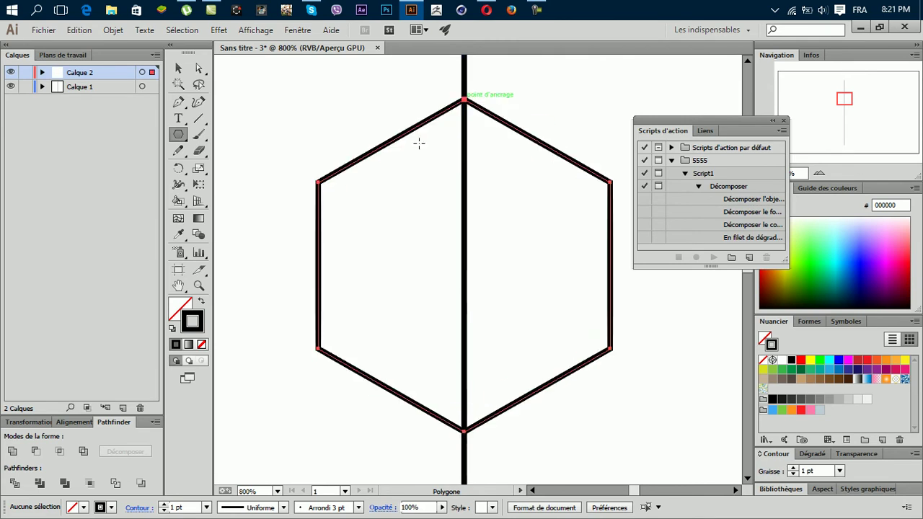
pyautogui.scroll(-2, 381, 173)
pyautogui.scroll(-1, 381, 173)
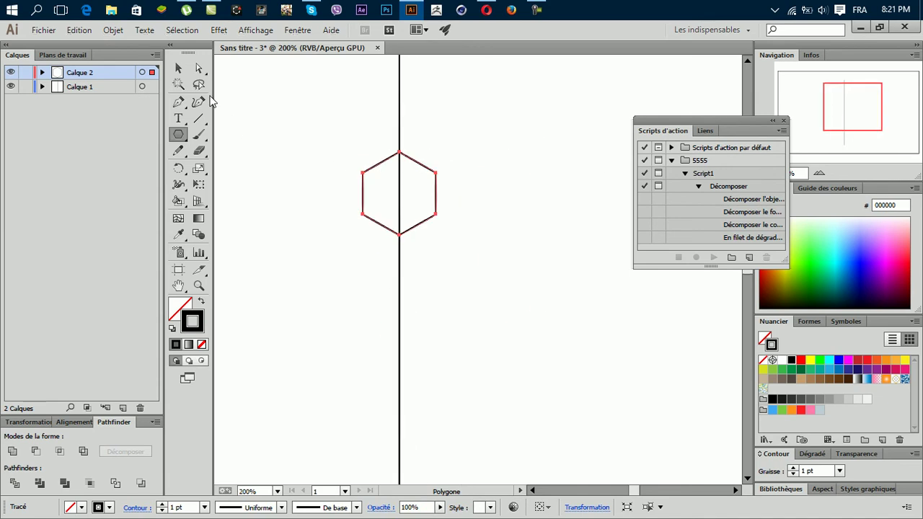
pyautogui.click(178, 68)
pyautogui.moveTo(296, 90); pyautogui.dragTo(494, 90)
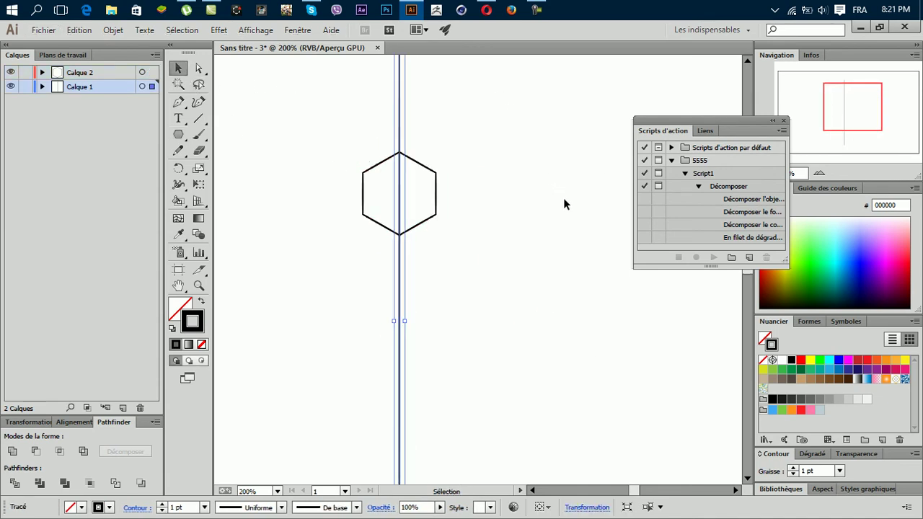
# Step: Delete the vertical line, then select the remaining hexagon and zoom in
pyautogui.press('Delete')
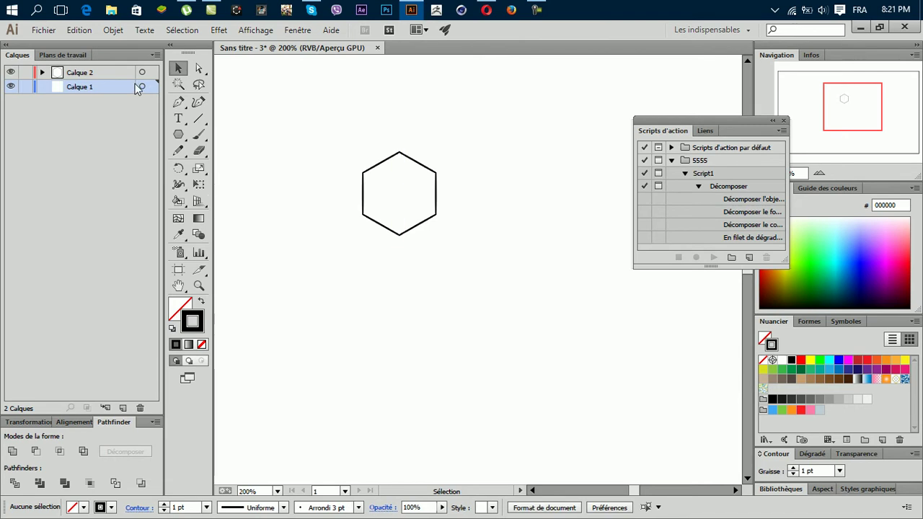
pyautogui.click(418, 227)
pyautogui.scroll(1, 417, 228)
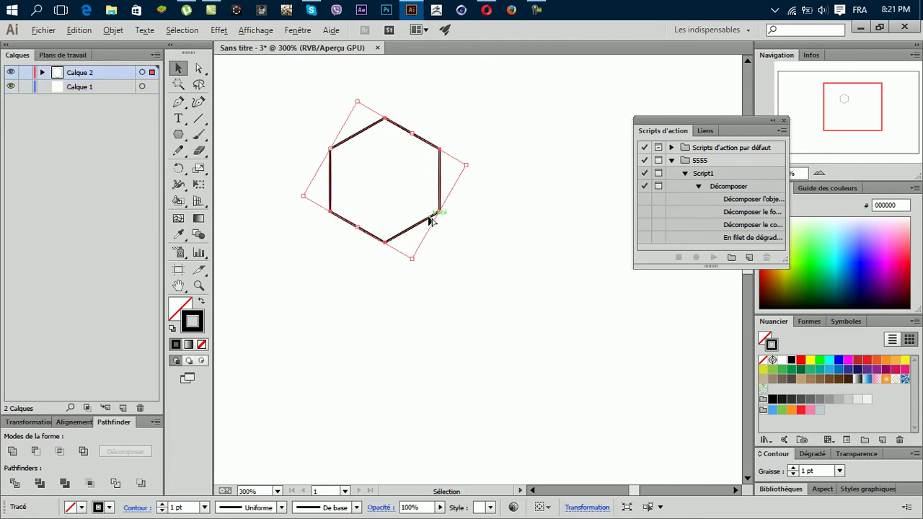
pyautogui.scroll(1, 429, 221)
pyautogui.moveTo(423, 223); pyautogui.dragTo(448, 242)
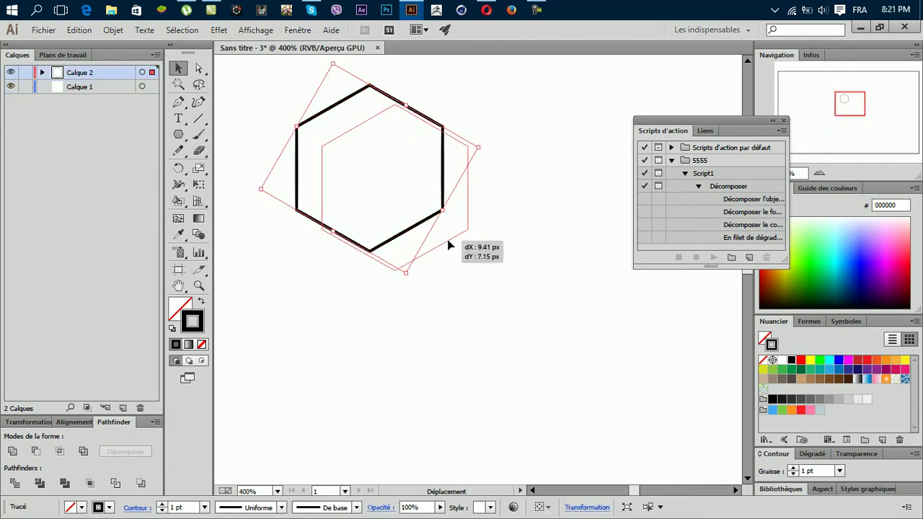
pyautogui.rightClick(478, 144)
pyautogui.click(499, 148)
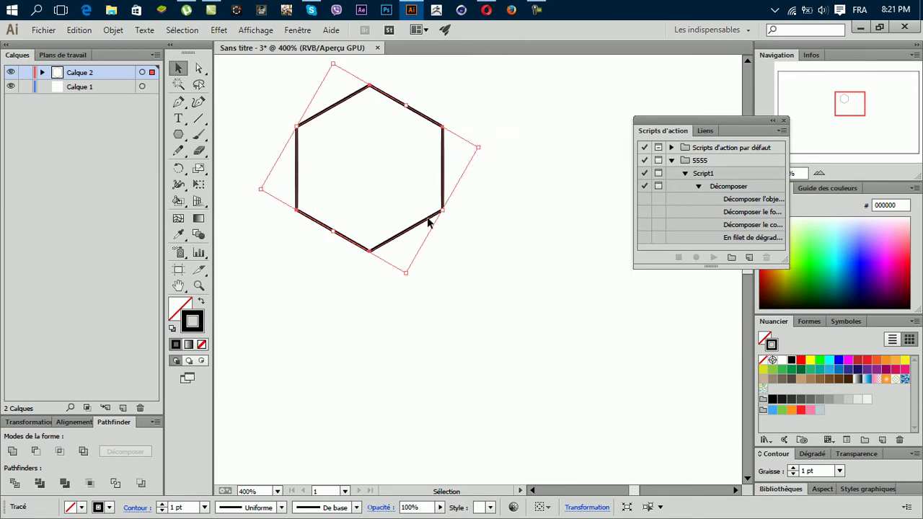
pyautogui.moveTo(424, 218); pyautogui.dragTo(497, 267)
pyautogui.scroll(4, 454, 123)
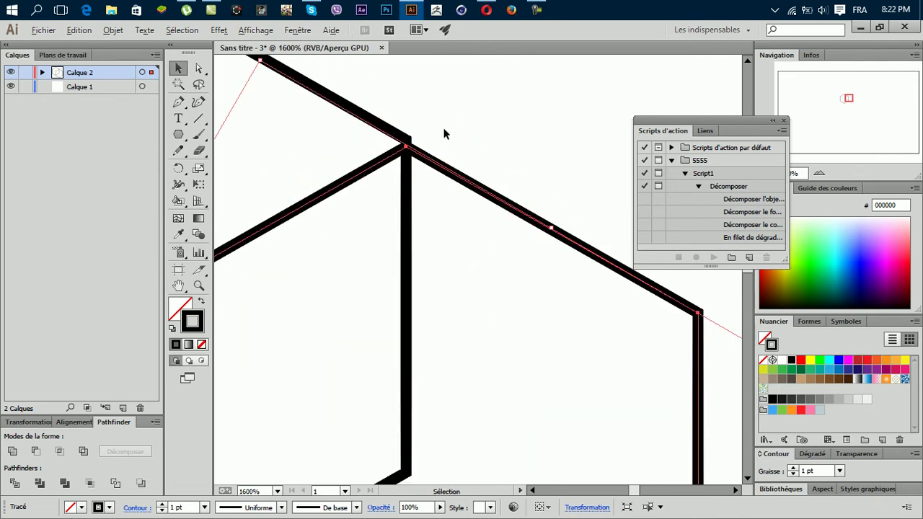
pyautogui.scroll(-4, 444, 133)
pyautogui.rightClick(448, 129)
pyautogui.click(465, 137)
pyautogui.scroll(2, 422, 127)
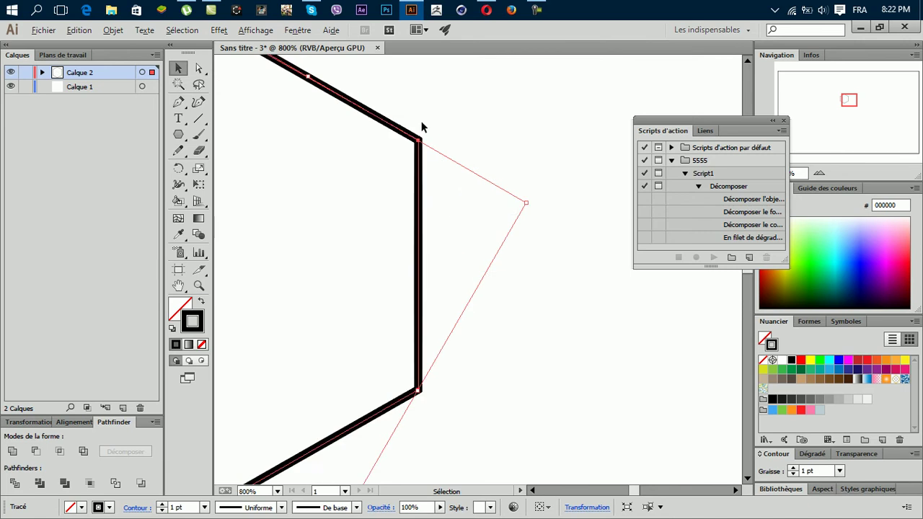
pyautogui.scroll(4, 422, 128)
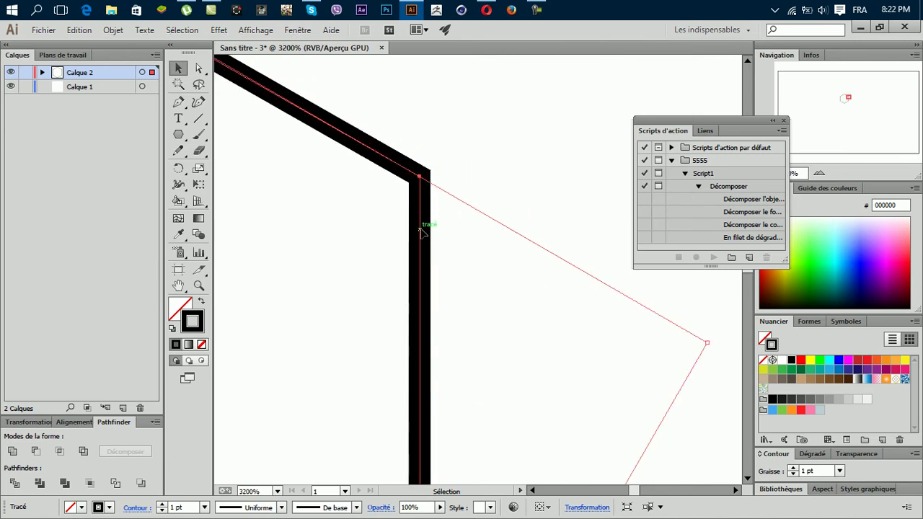
pyautogui.scroll(-2, 433, 144)
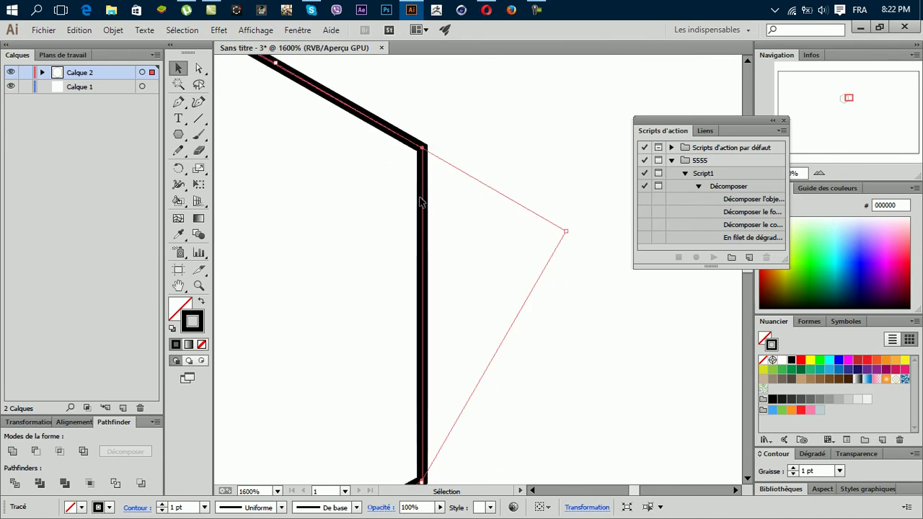
pyautogui.scroll(-1, 423, 203)
pyautogui.scroll(-1, 424, 203)
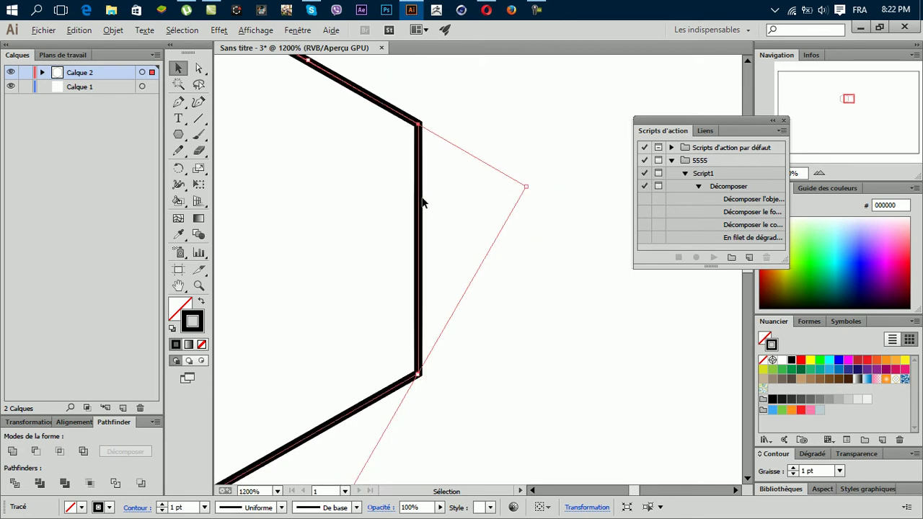
# Step: Drag a copy of the hexagon down and to the right of the original
pyautogui.moveTo(444, 202); pyautogui.dragTo(636, 316)
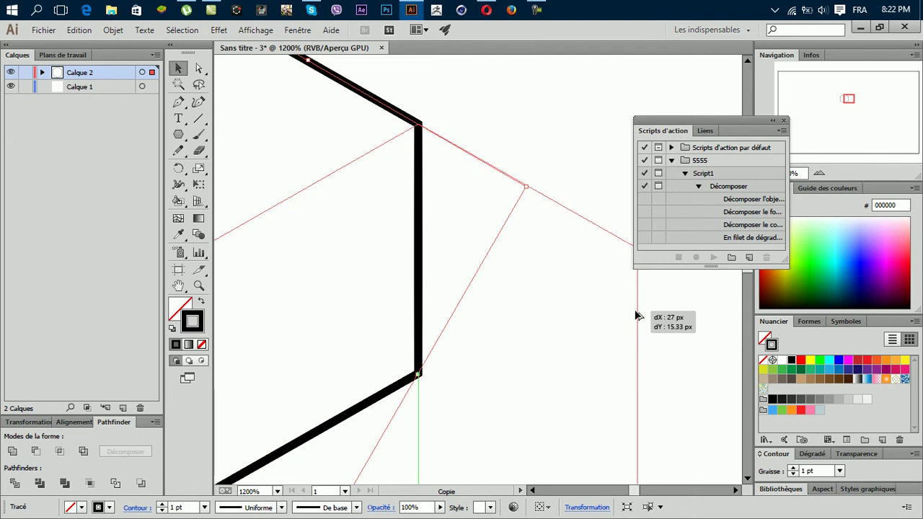
pyautogui.moveTo(636, 316); pyautogui.dragTo(636, 315)
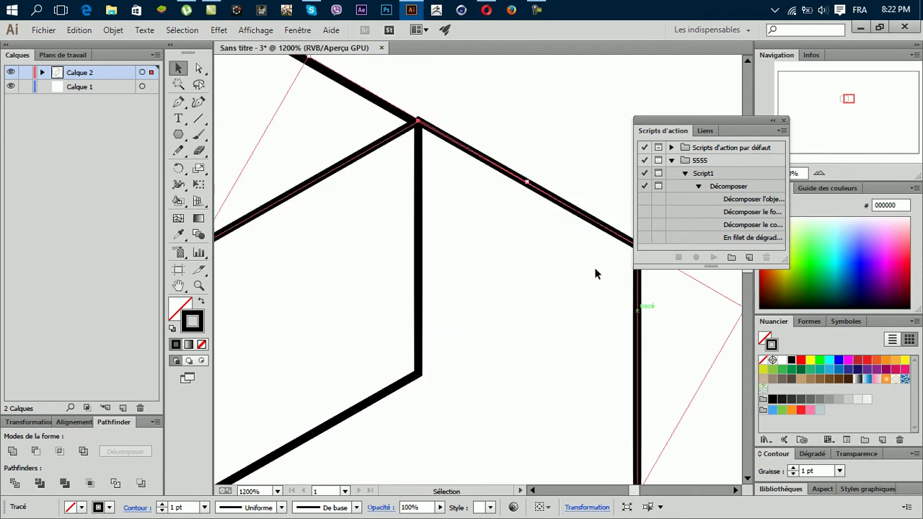
pyautogui.scroll(1, 447, 128)
pyautogui.scroll(2, 495, 148)
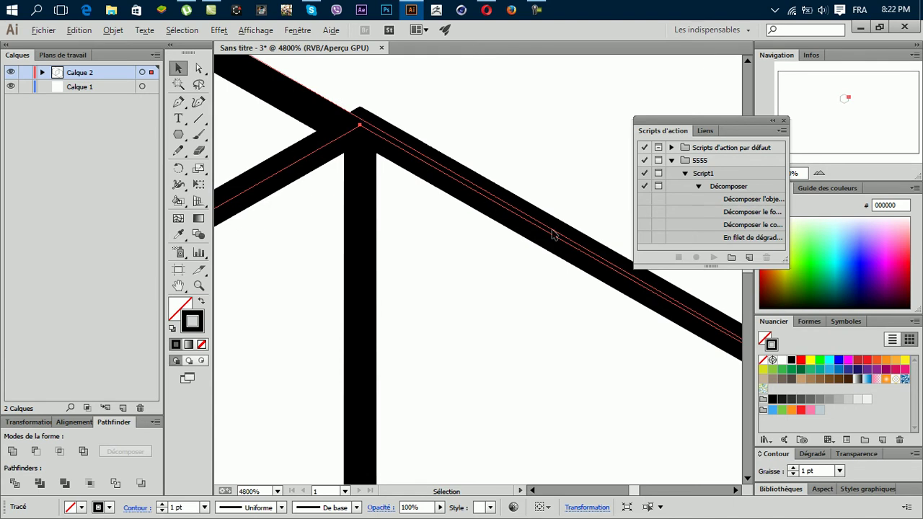
# Step: Move the copy down until its anchor snaps onto the original hexagon's corner
pyautogui.moveTo(586, 258); pyautogui.dragTo(589, 270)
pyautogui.hotkey('ctrl', 'z')
pyautogui.scroll(-5, 575, 249)
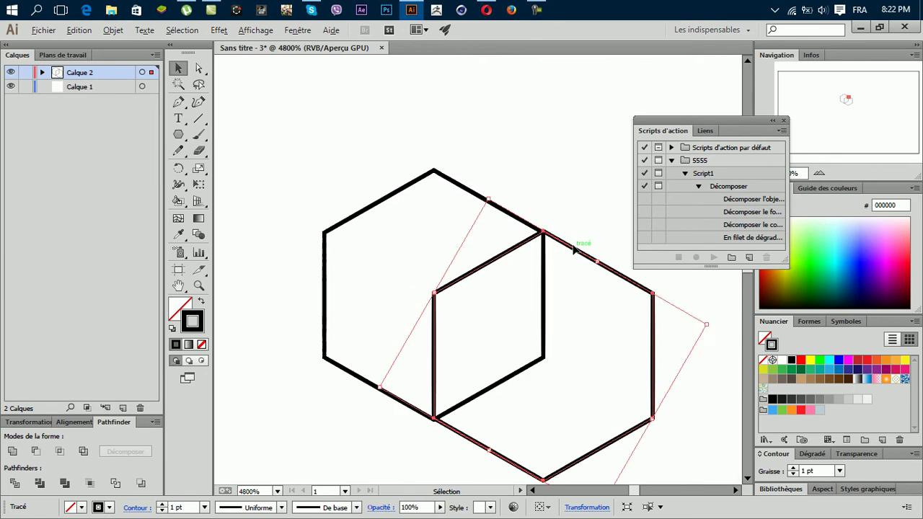
pyautogui.scroll(-1, 569, 244)
pyautogui.scroll(3, 518, 411)
pyautogui.scroll(1, 415, 313)
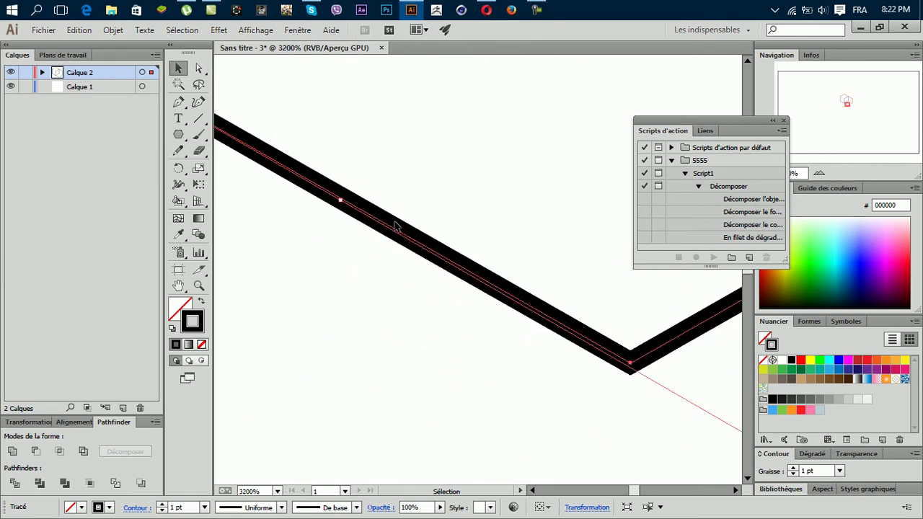
pyautogui.scroll(1, 411, 238)
pyautogui.scroll(-1, 578, 339)
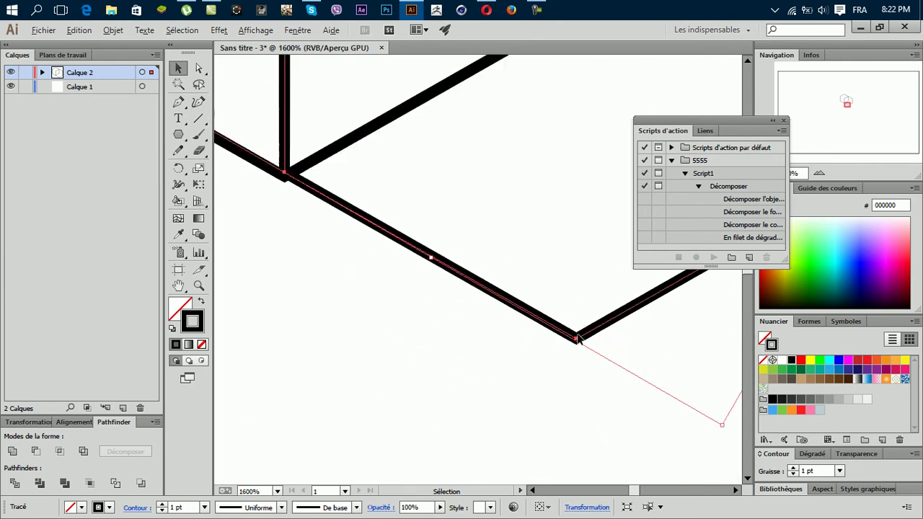
pyautogui.scroll(-2, 578, 353)
pyautogui.scroll(2, 575, 343)
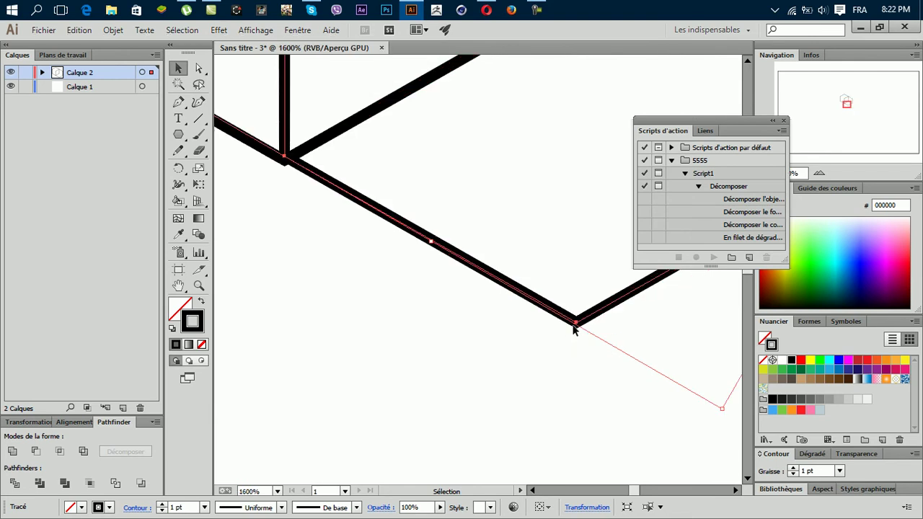
pyautogui.moveTo(576, 325); pyautogui.dragTo(574, 335)
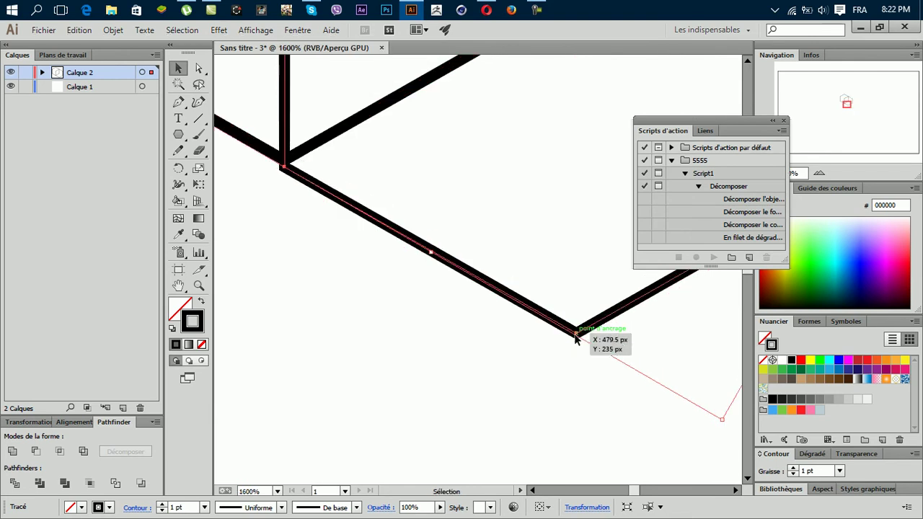
pyautogui.scroll(-2, 570, 263)
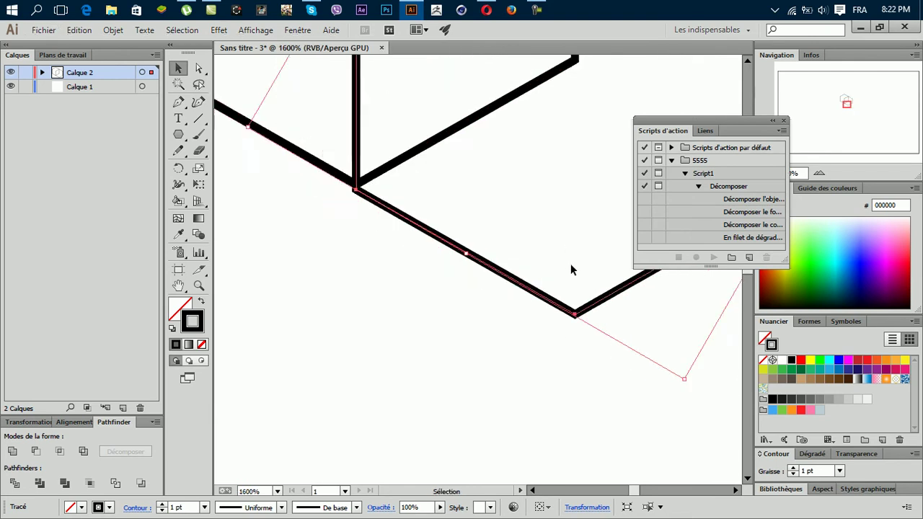
pyautogui.scroll(-2, 570, 262)
pyautogui.scroll(2, 577, 116)
pyautogui.scroll(1, 577, 115)
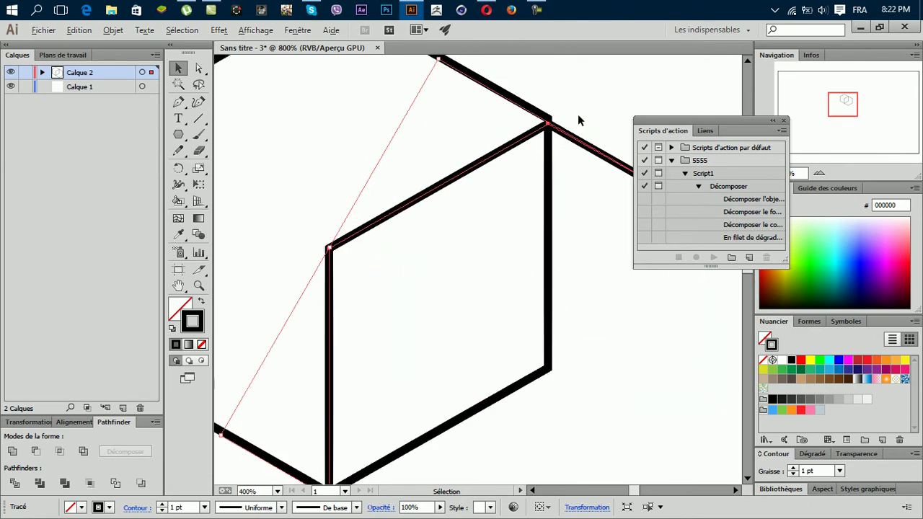
pyautogui.scroll(2, 577, 115)
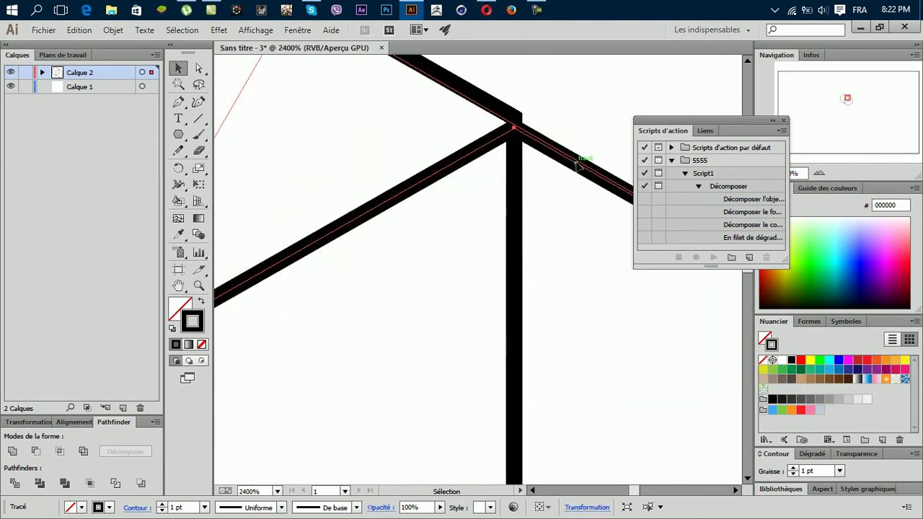
# Step: Fine-tune the copy onto the shared top vertex, then deselect the paths
pyautogui.moveTo(576, 165); pyautogui.dragTo(580, 155)
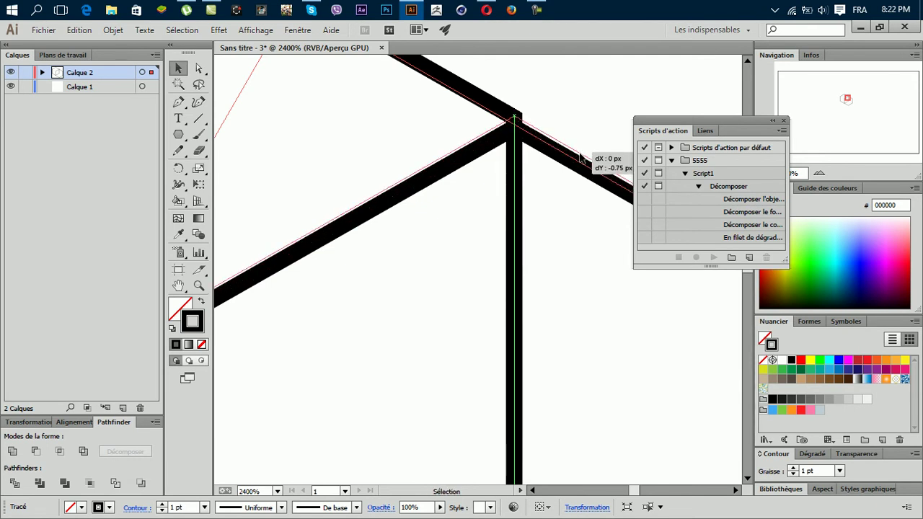
pyautogui.moveTo(579, 158); pyautogui.dragTo(584, 162)
pyautogui.scroll(-5, 582, 162)
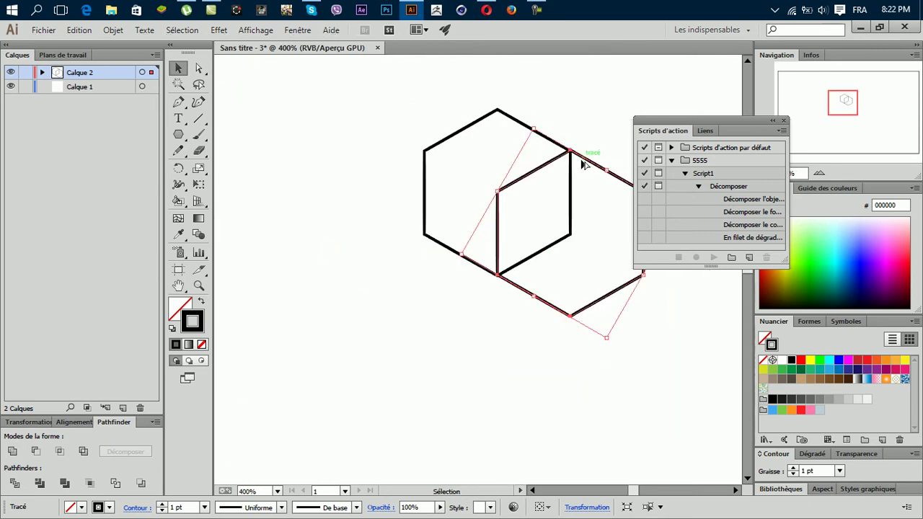
pyautogui.scroll(-2, 582, 165)
pyautogui.scroll(-1, 570, 195)
pyautogui.click(533, 241)
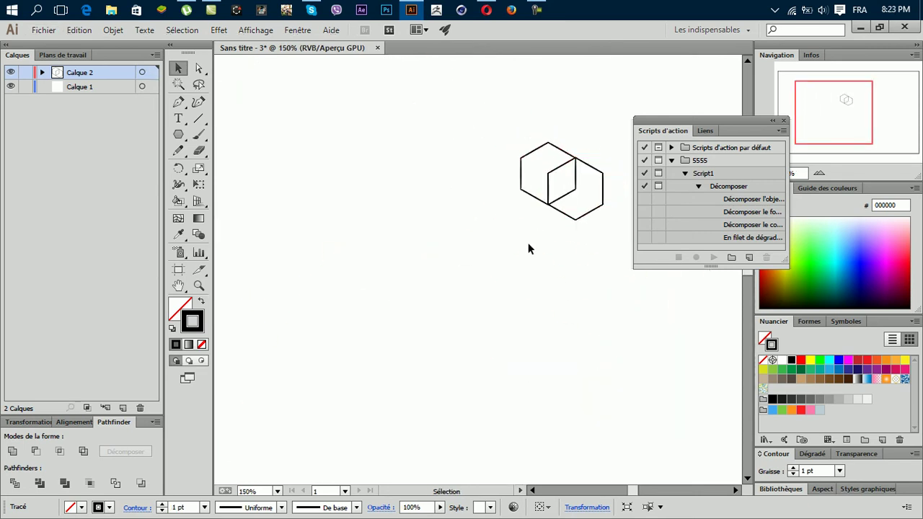
pyautogui.scroll(2, 548, 206)
# Step: Copy the left hexagon and snap the copy onto the cube edges, then deselect
pyautogui.scroll(3, 501, 147)
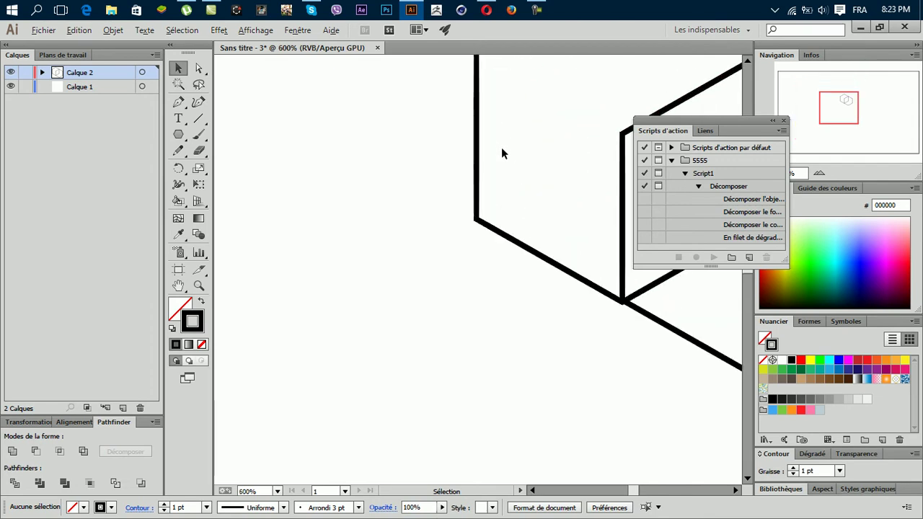
pyautogui.scroll(-3, 530, 248)
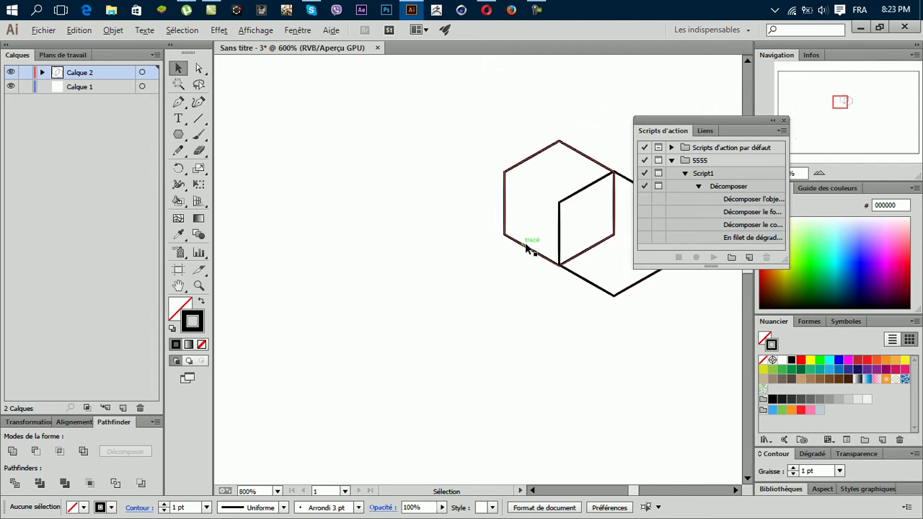
pyautogui.click(558, 217)
pyautogui.scroll(1, 558, 213)
pyautogui.scroll(2, 556, 211)
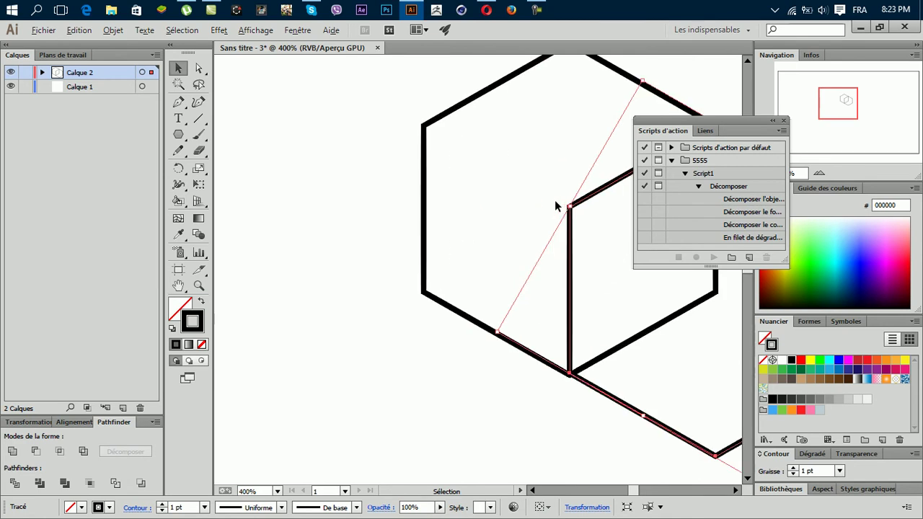
pyautogui.scroll(1, 562, 209)
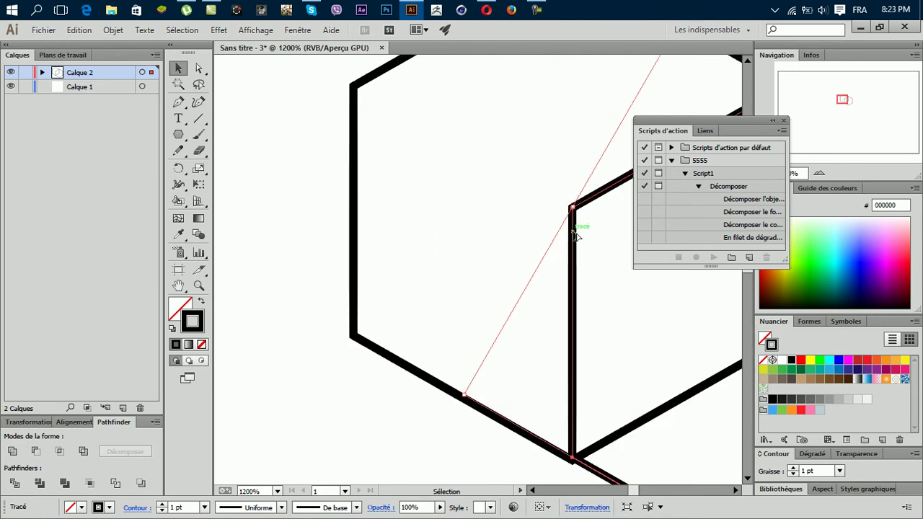
pyautogui.moveTo(575, 235)
pyautogui.mouseDown()
pyautogui.moveTo(243, 227)
pyautogui.moveTo(282, 226)
pyautogui.mouseUp()
pyautogui.scroll(2, 414, 206)
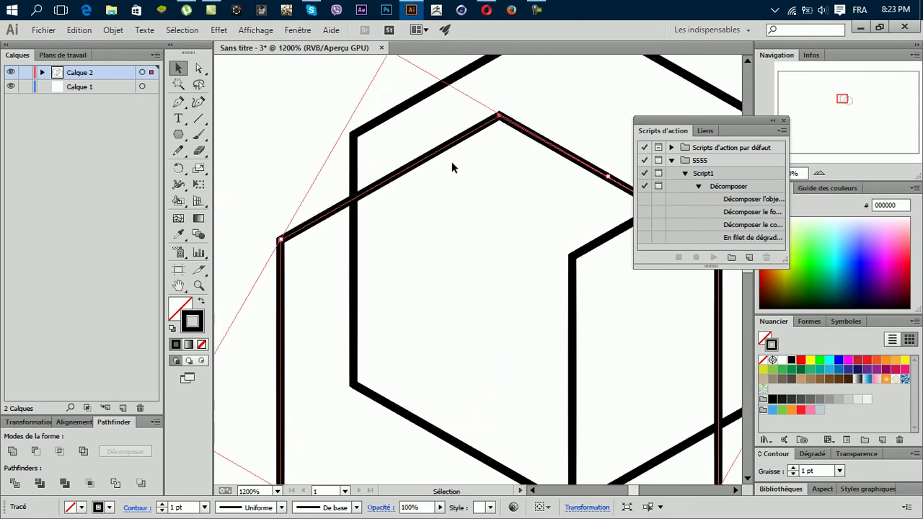
pyautogui.moveTo(453, 142)
pyautogui.mouseDown()
pyautogui.moveTo(306, 156)
pyautogui.moveTo(306, 164)
pyautogui.mouseUp()
pyautogui.hotkey('ctrl', '-')
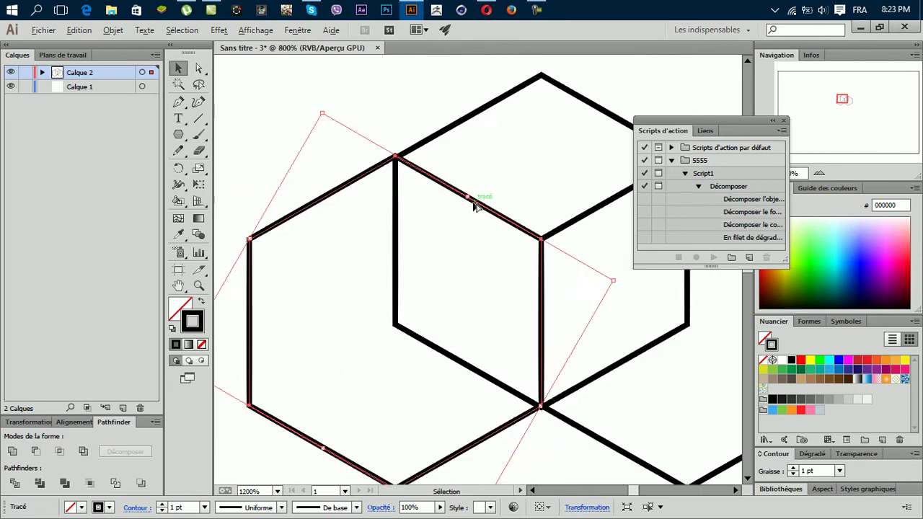
pyautogui.hotkey('ctrl', '-')
pyautogui.hotkey('ctrl', '-')
pyautogui.hotkey('ctrl', '-')
pyautogui.click(484, 309)
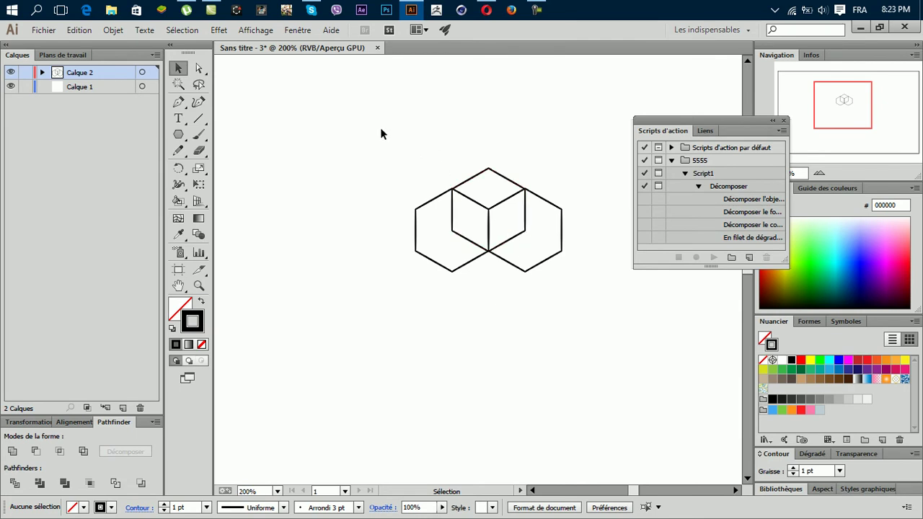
# Step: Duplicate the whole three-hexagon cluster about 31 px lower, then deselect and zoom in
pyautogui.moveTo(382, 134); pyautogui.dragTo(639, 356)
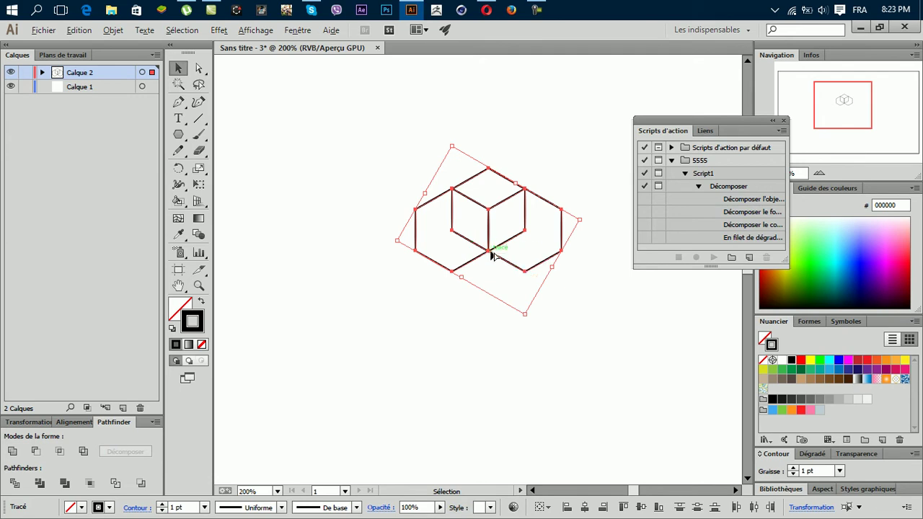
pyautogui.moveTo(489, 251); pyautogui.dragTo(487, 296)
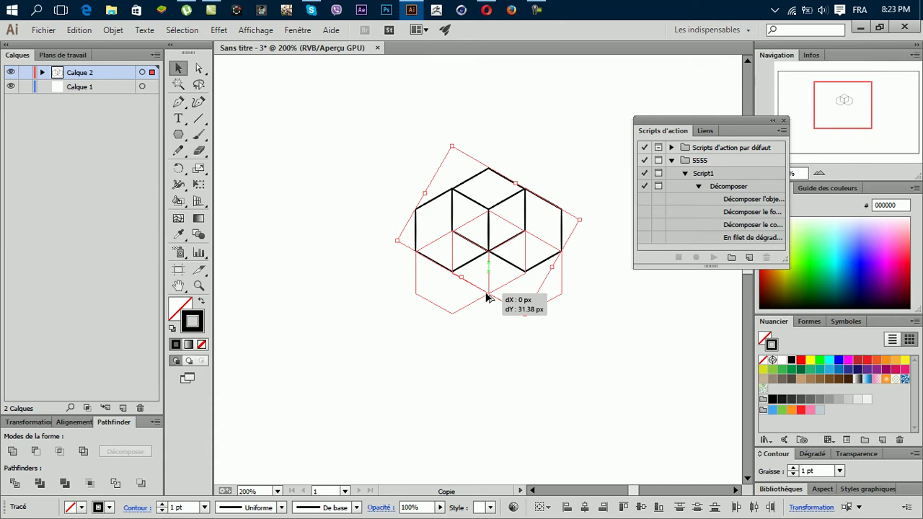
pyautogui.moveTo(487, 297); pyautogui.dragTo(488, 298)
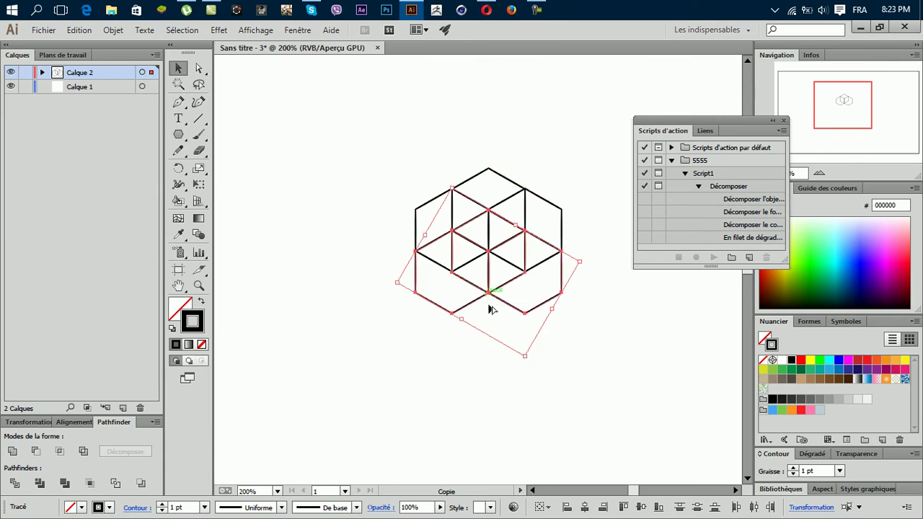
pyautogui.click(486, 350)
pyautogui.hotkey('ctrl', '+')
pyautogui.scroll(1, 515, 218)
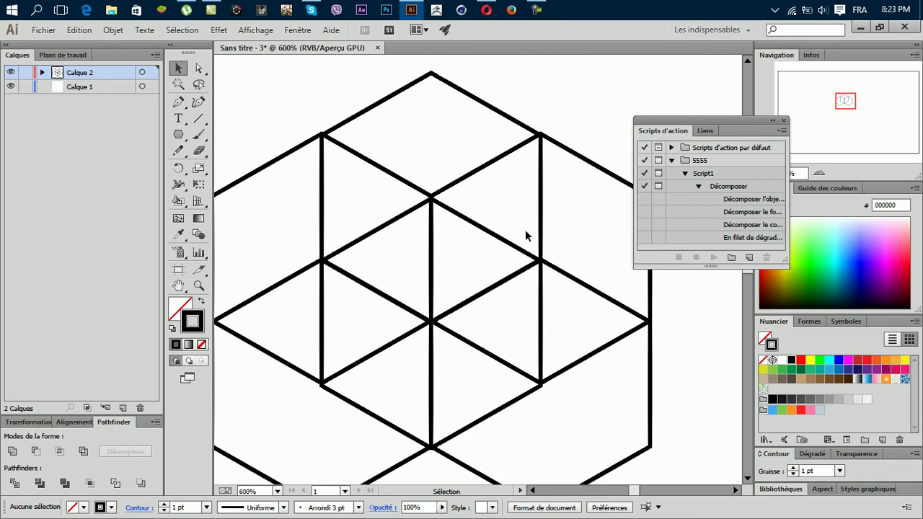
# Step: Copy the top rhombus outline straight down, then undo to reselect the rhombus copy
pyautogui.scroll(-1, 525, 230)
pyautogui.scroll(-1, 525, 231)
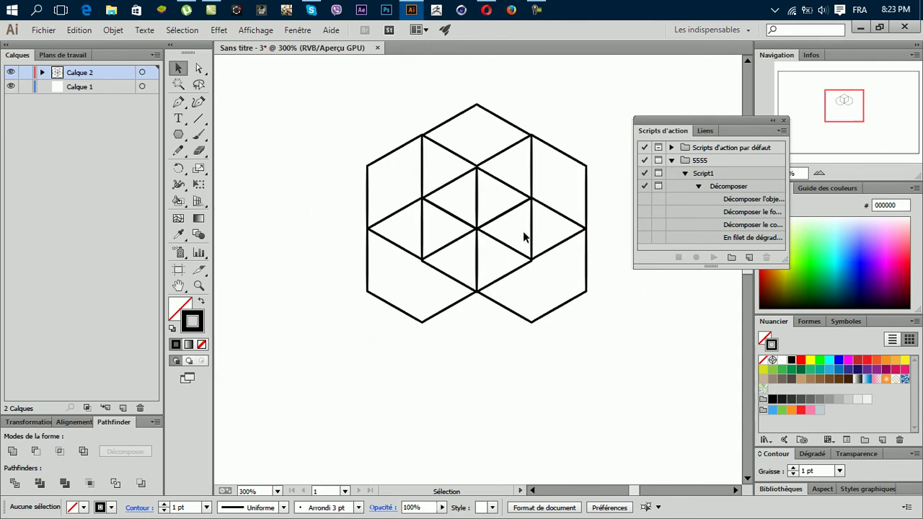
pyautogui.click(493, 114)
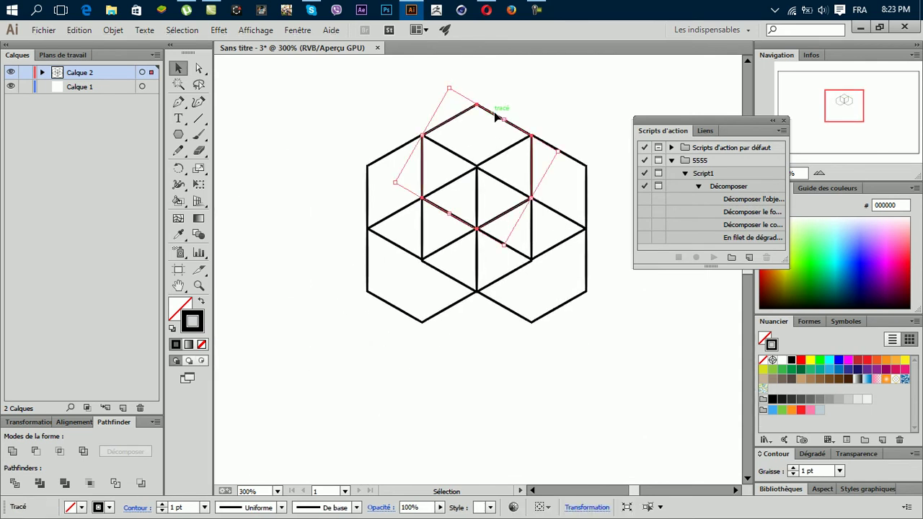
pyautogui.moveTo(496, 116); pyautogui.dragTo(491, 245)
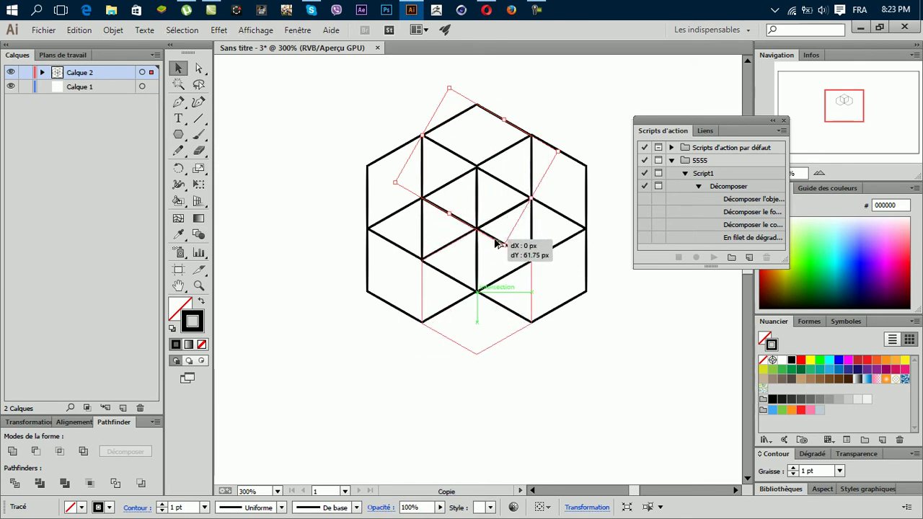
pyautogui.moveTo(496, 244); pyautogui.dragTo(498, 244)
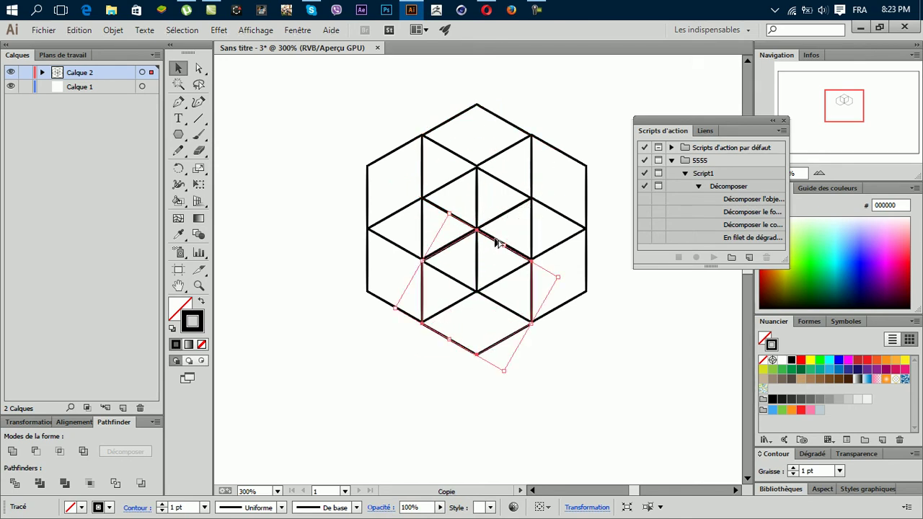
pyautogui.click(560, 338)
pyautogui.scroll(3, 483, 218)
pyautogui.rightClick(484, 221)
pyautogui.click(498, 227)
pyautogui.scroll(-3, 499, 230)
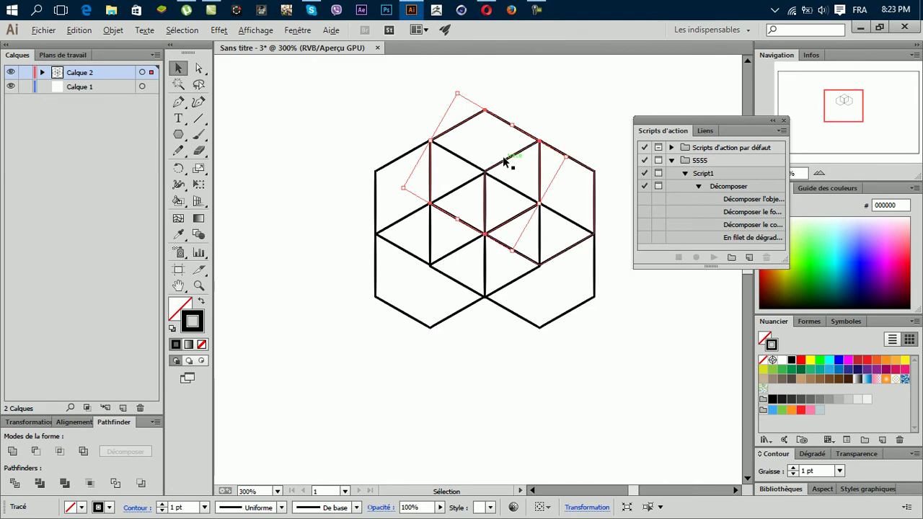
pyautogui.scroll(2, 509, 157)
# Step: Copy the top hexagon outline 60.75 px lower and deselect it
pyautogui.press('alt')
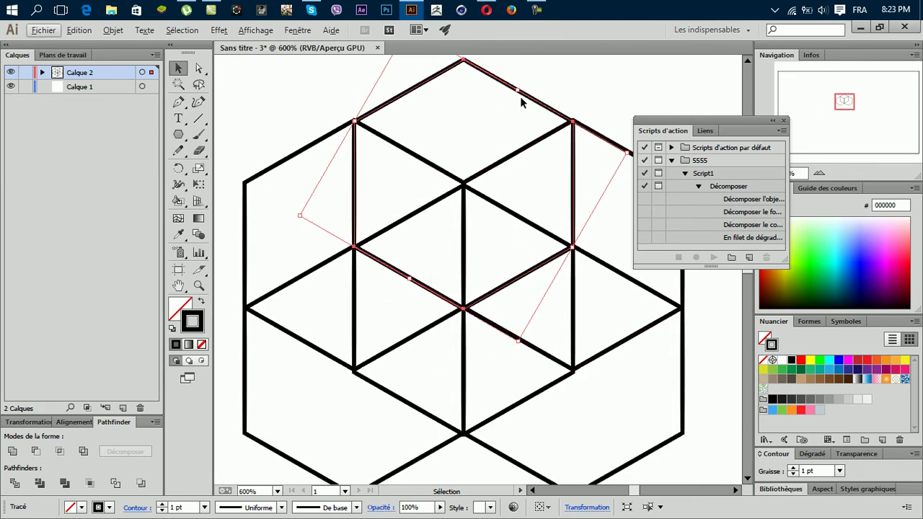
pyautogui.moveTo(526, 98); pyautogui.dragTo(525, 346)
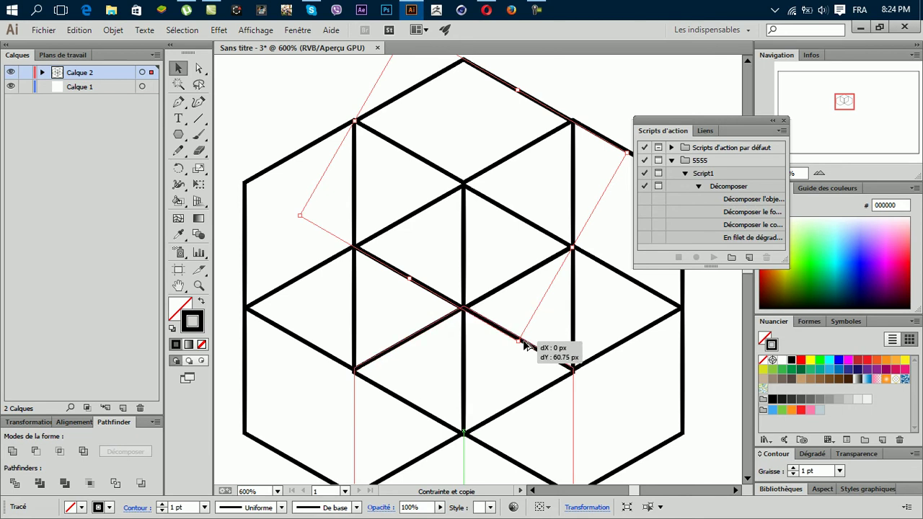
pyautogui.moveTo(526, 346); pyautogui.dragTo(506, 335)
pyautogui.click(539, 310)
pyautogui.scroll(-3, 542, 303)
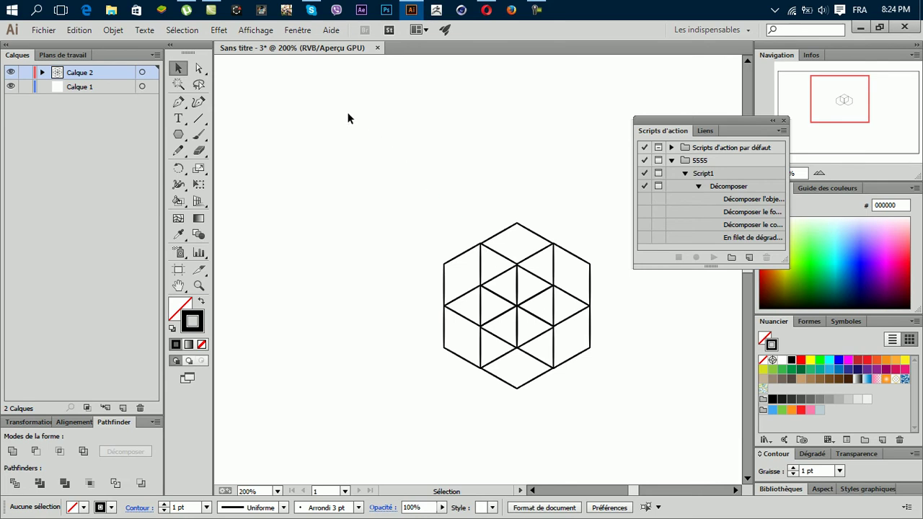
# Step: Expand all the hexagon outlines with Décomposer, keeping both fill and stroke
pyautogui.moveTo(314, 151); pyautogui.dragTo(678, 458)
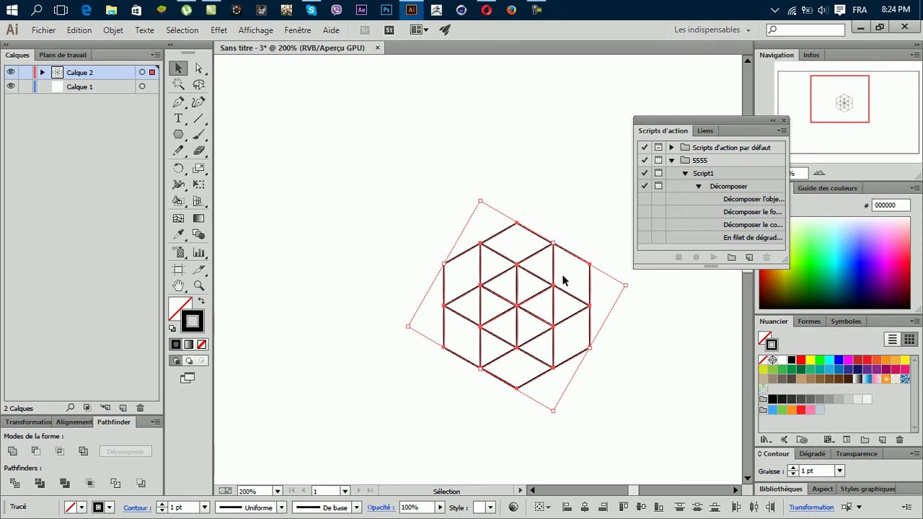
pyautogui.moveTo(358, 166); pyautogui.dragTo(642, 431)
pyautogui.click(77, 29)
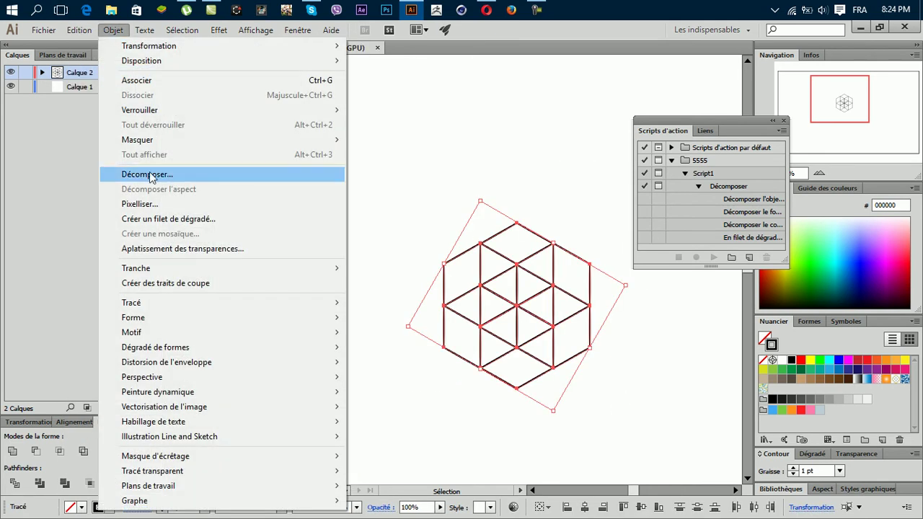
pyautogui.click(149, 175)
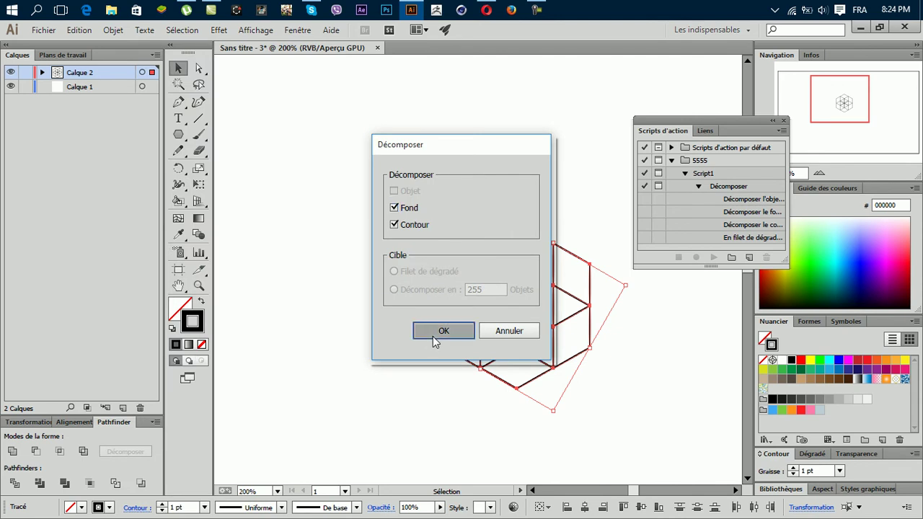
pyautogui.click(433, 336)
# Step: Split the whole drawing into separate pieces with Pathfinder Division, then deselect
pyautogui.moveTo(366, 192); pyautogui.dragTo(632, 446)
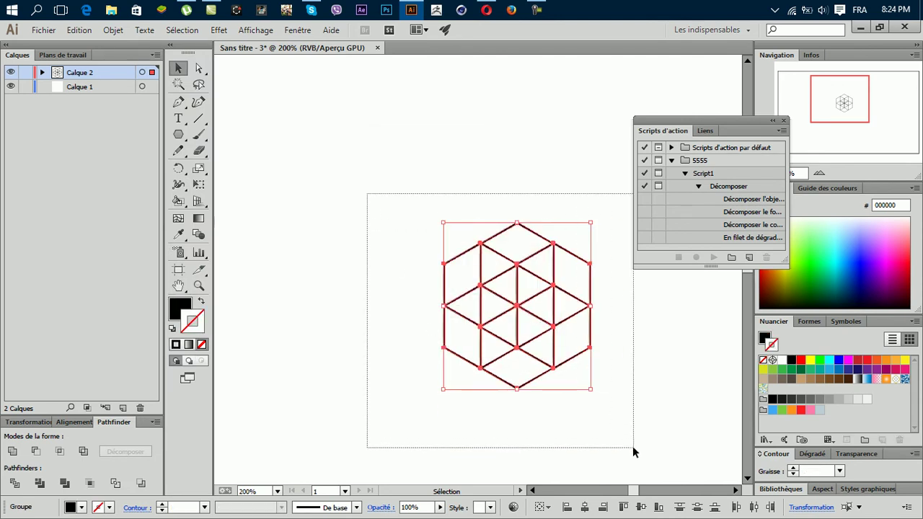
pyautogui.click(307, 182)
pyautogui.moveTo(288, 116); pyautogui.dragTo(705, 477)
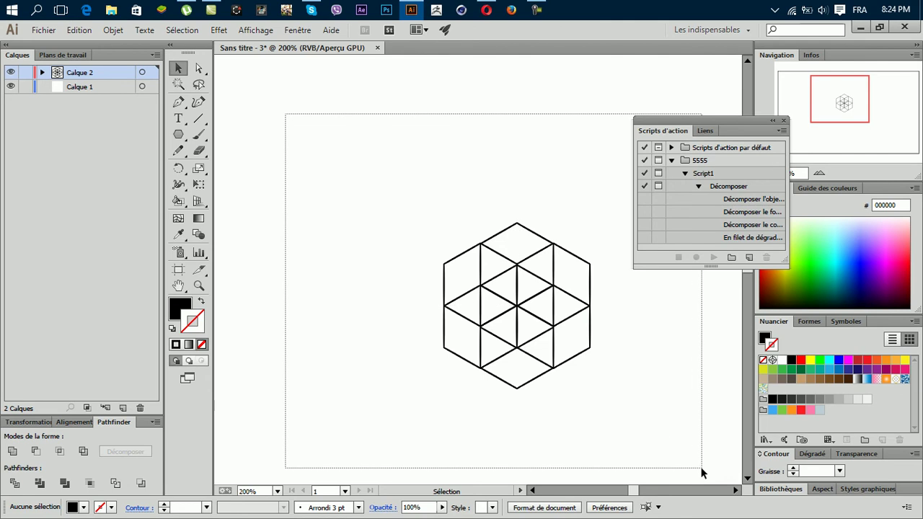
pyautogui.click(15, 484)
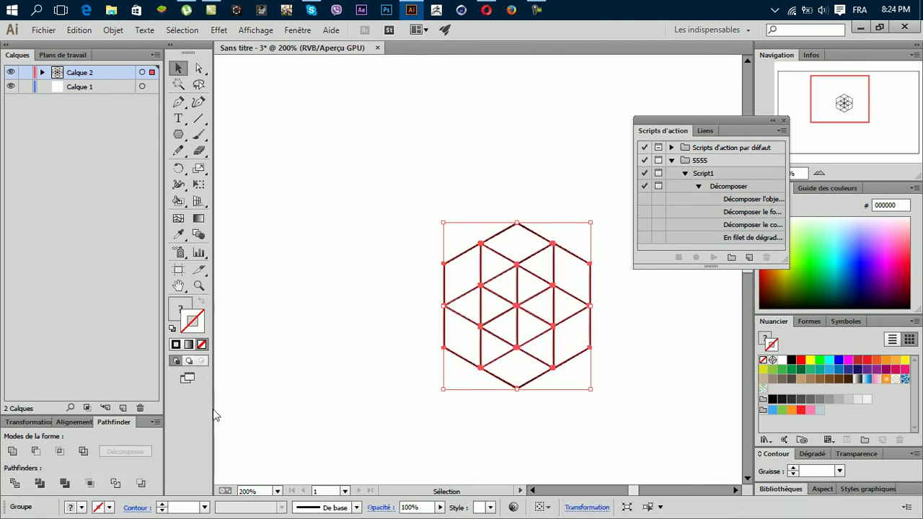
pyautogui.click(310, 288)
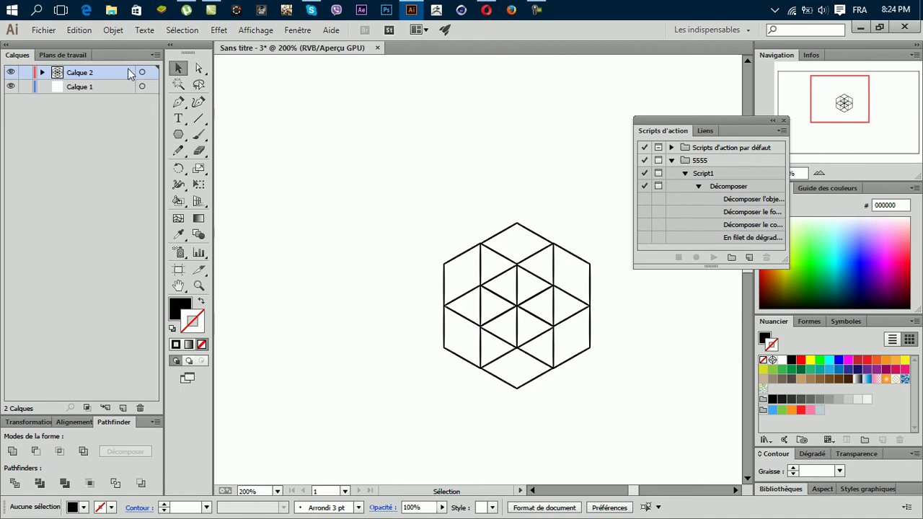
pyautogui.click(199, 68)
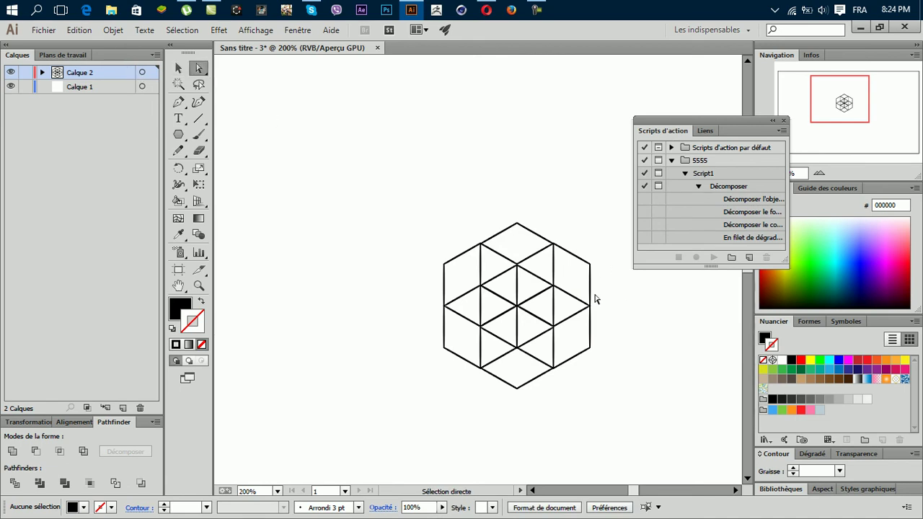
# Step: Delete the two top-centre diagonal segments inside the hexagon
pyautogui.scroll(1, 597, 302)
pyautogui.scroll(2, 573, 293)
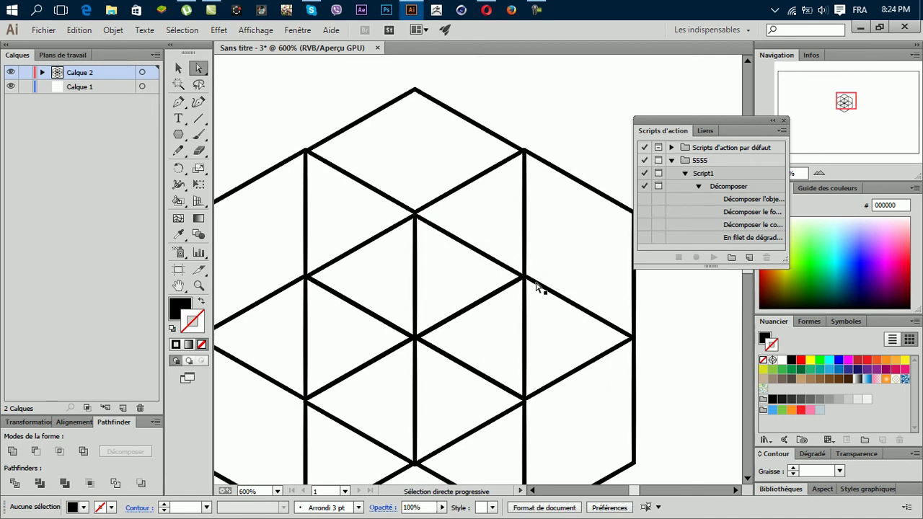
pyautogui.scroll(-1, 472, 246)
pyautogui.click(470, 244)
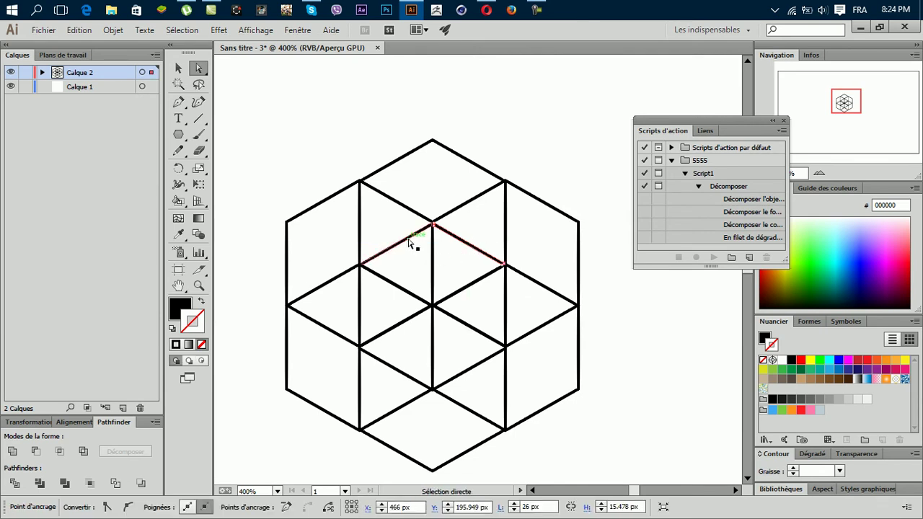
pyautogui.keyDown('ctrl'); pyautogui.click(408, 240); pyautogui.keyUp('ctrl')
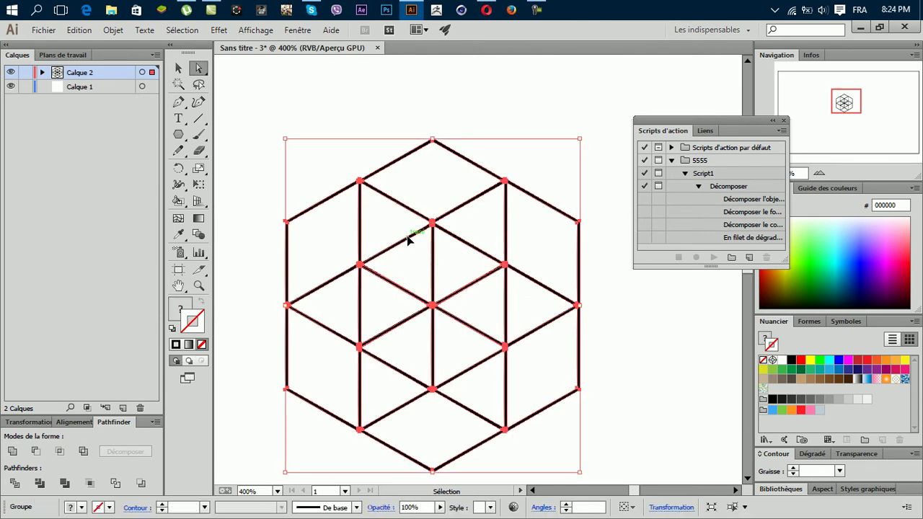
pyautogui.click(446, 124)
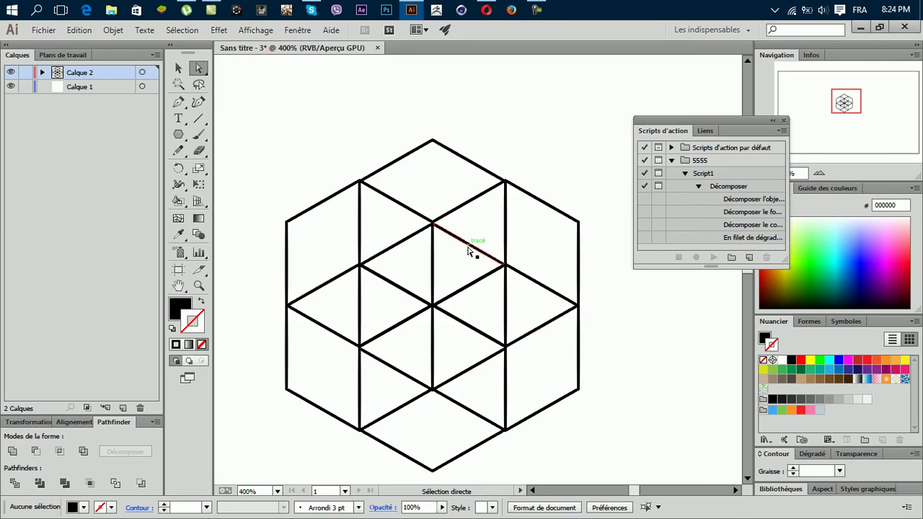
pyautogui.click(469, 248)
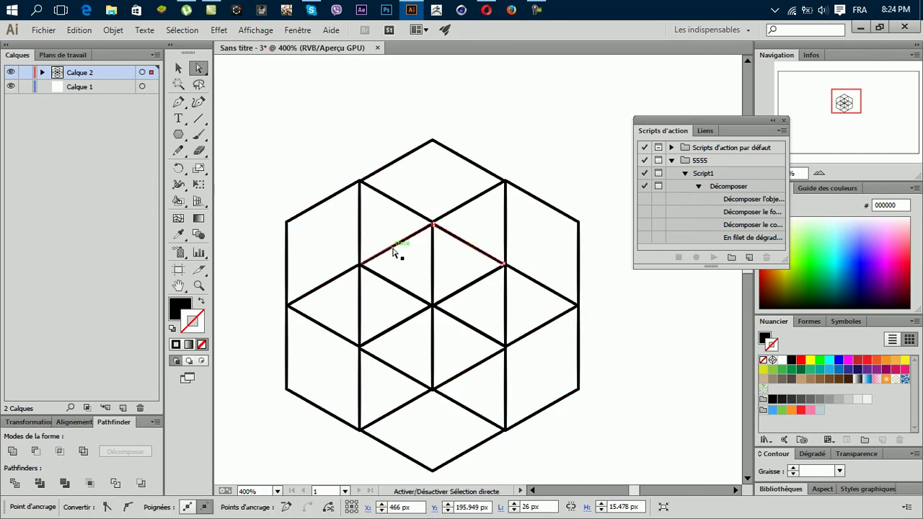
pyautogui.keyDown('shift'); pyautogui.click(393, 251); pyautogui.keyUp('shift')
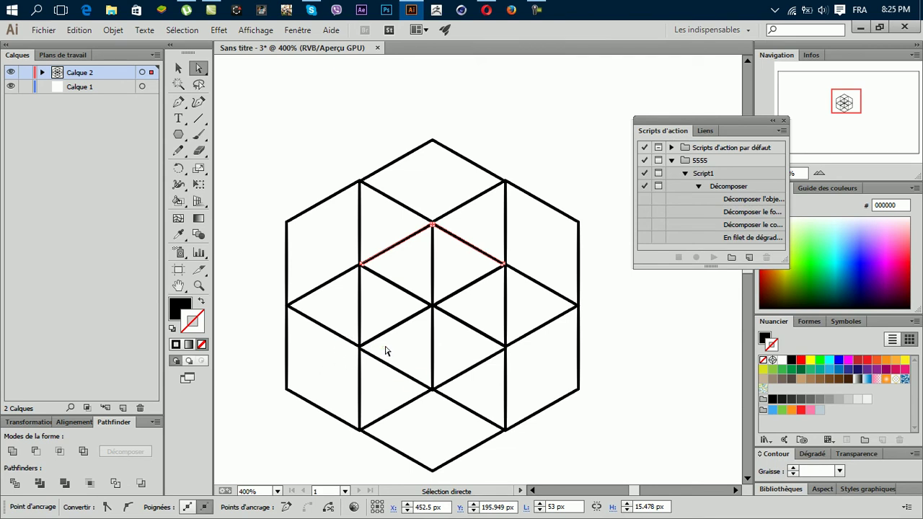
pyautogui.press('Delete')
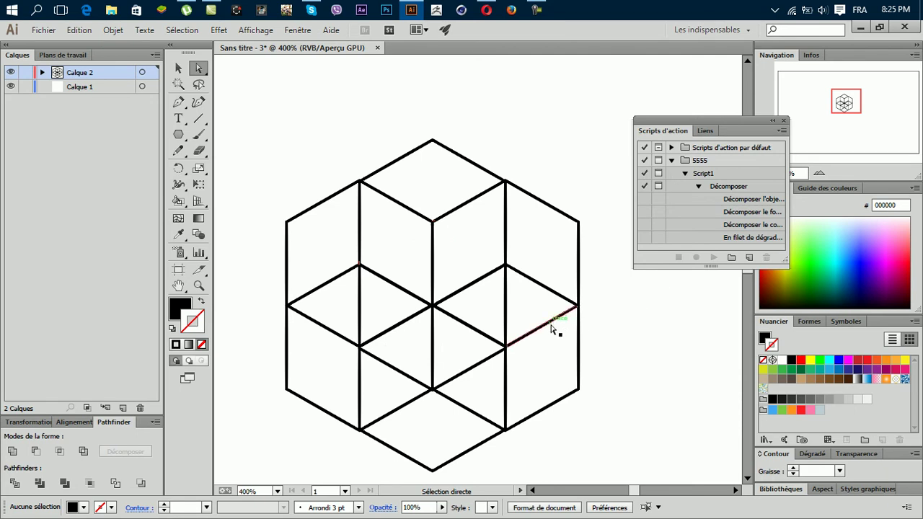
# Step: Delete the two inner vertical segments and the two lower-middle diagonal segments
pyautogui.click(506, 306)
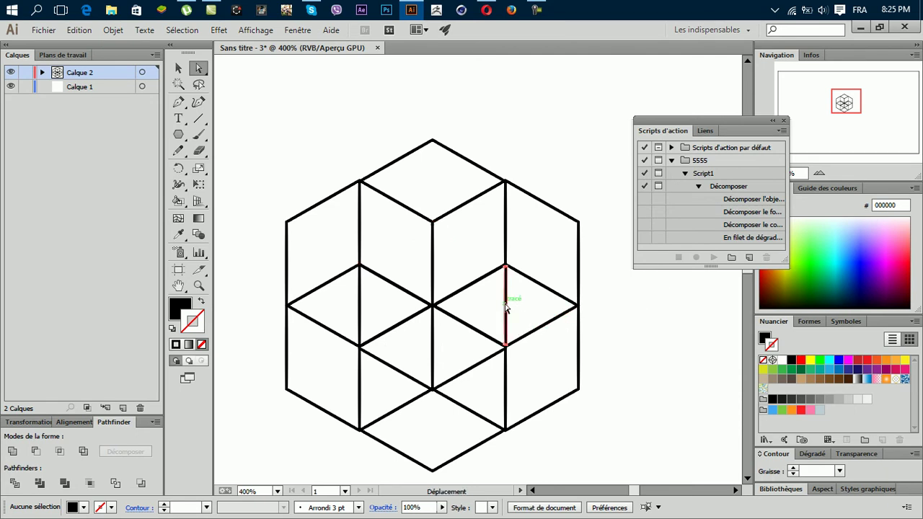
pyautogui.keyDown('shift'); pyautogui.click(361, 310); pyautogui.keyUp('shift')
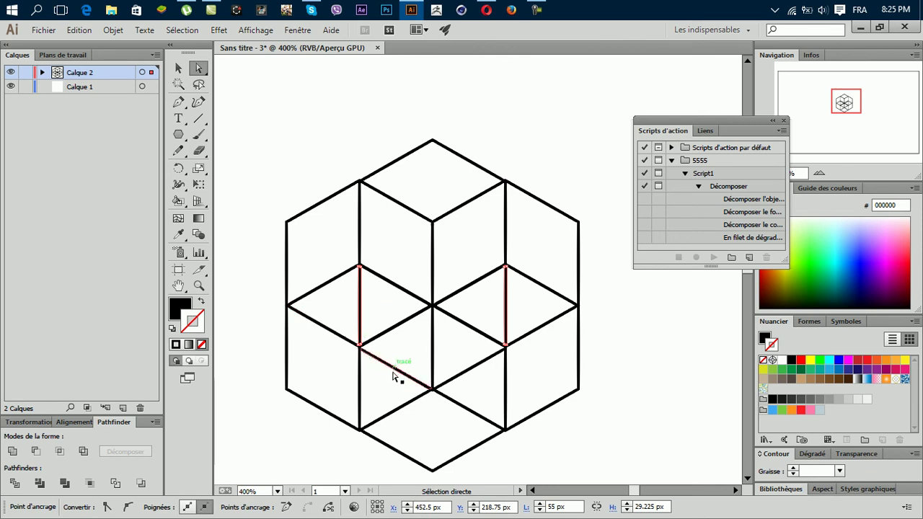
pyautogui.press('Delete')
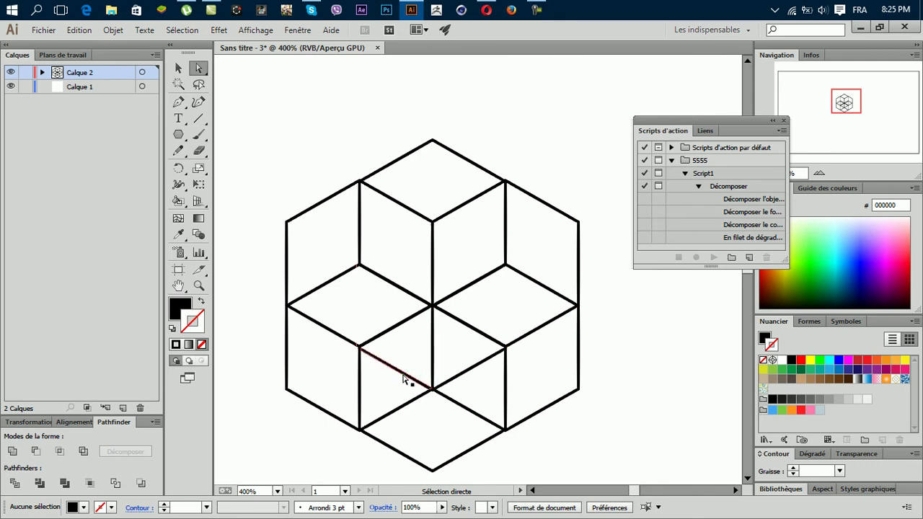
pyautogui.click(403, 379)
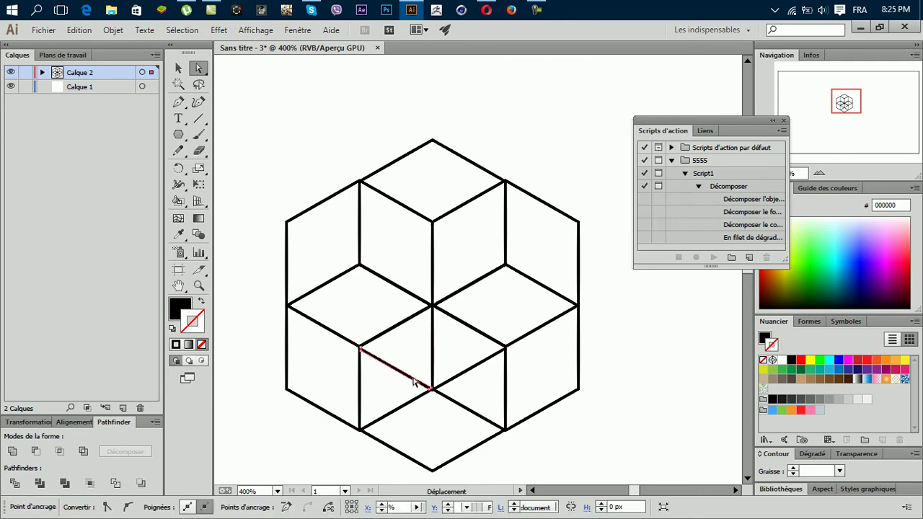
pyautogui.press('shift')
pyautogui.keyDown('shift'); pyautogui.click(466, 377); pyautogui.keyUp('shift')
pyautogui.press('Delete')
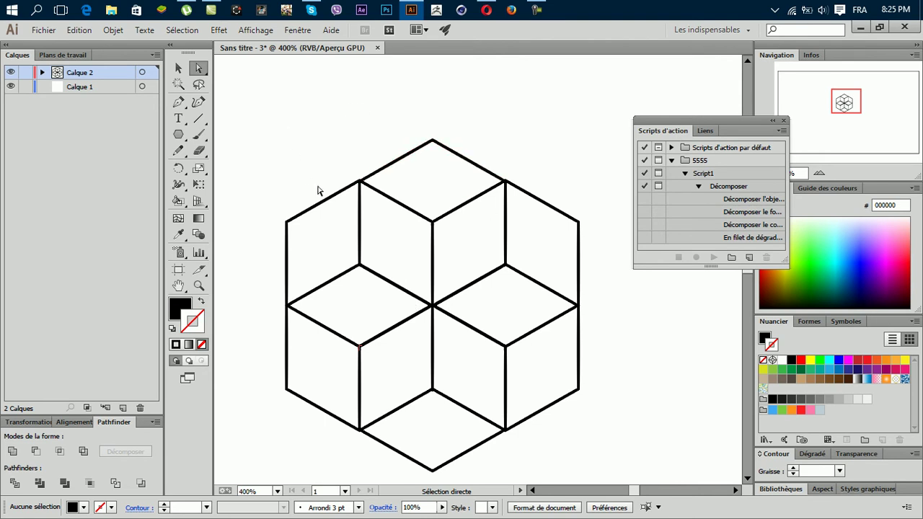
# Step: Select the whole cube drawing and undo an accidental anchor point deletion
pyautogui.scroll(-1, 314, 185)
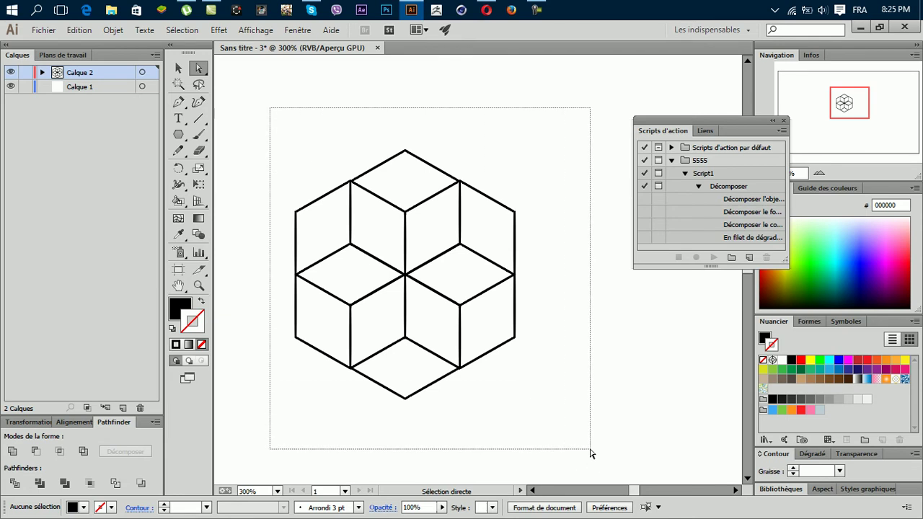
pyautogui.moveTo(310, 168); pyautogui.dragTo(592, 453)
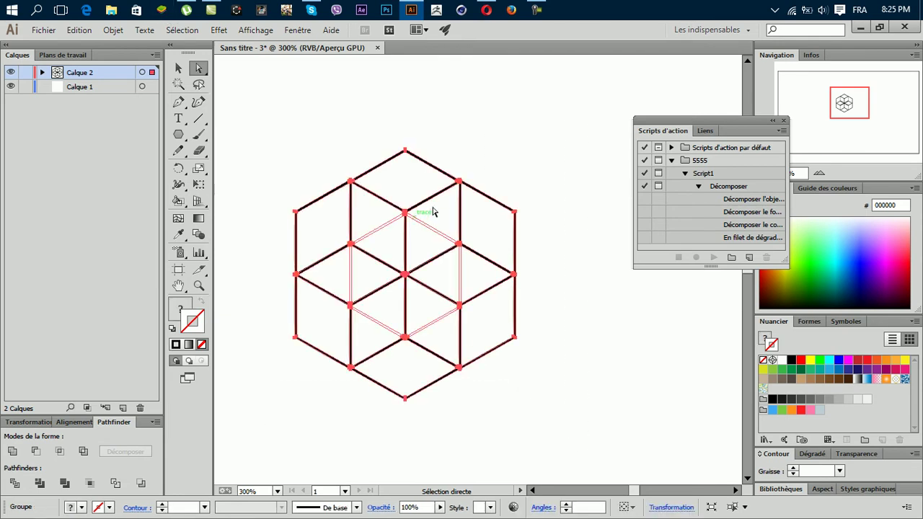
pyautogui.click(113, 30)
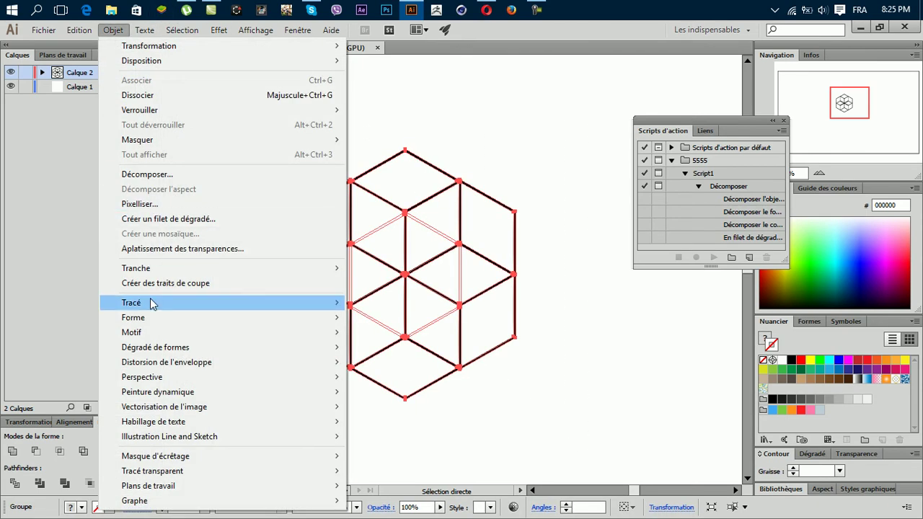
pyautogui.moveTo(131, 303)
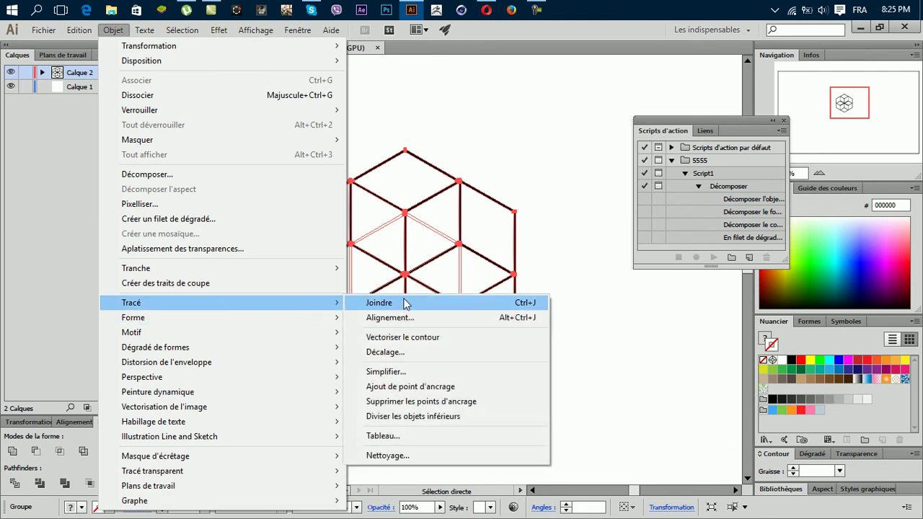
pyautogui.click(421, 404)
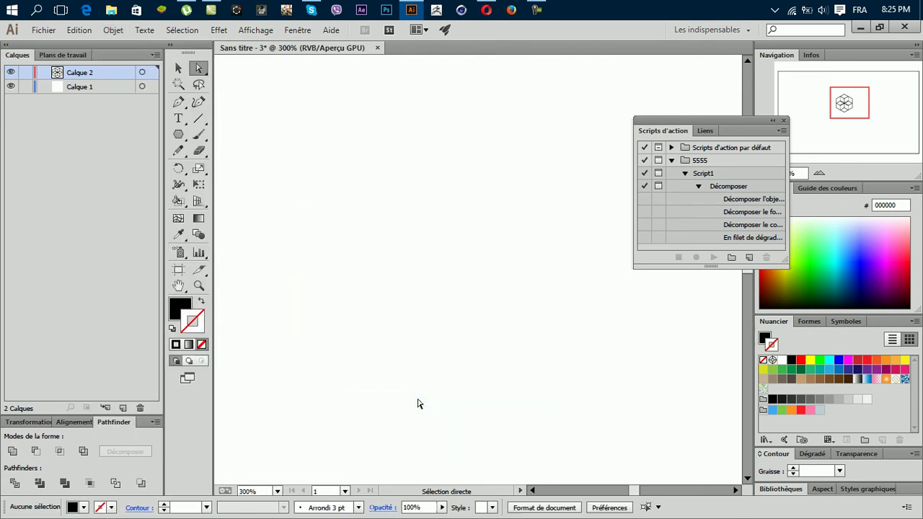
pyautogui.rightClick(429, 289)
pyautogui.click(448, 295)
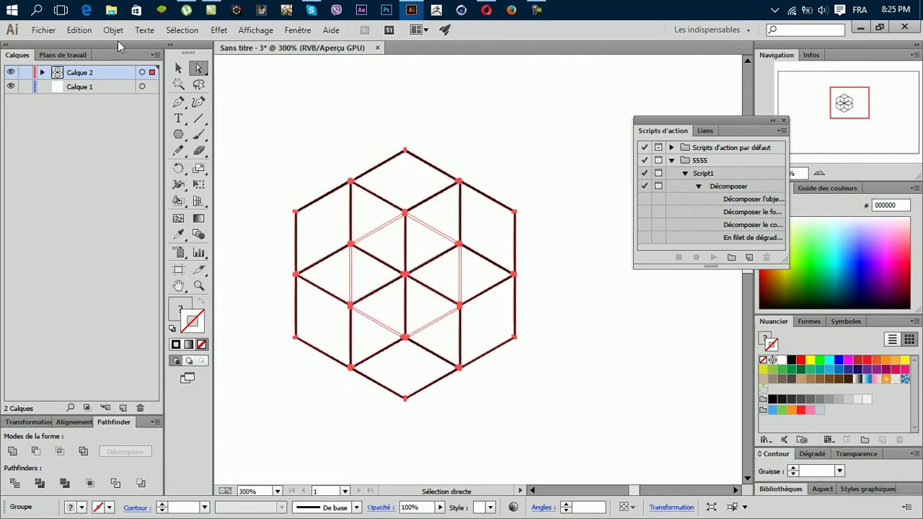
# Step: Run Objet > Tracé > Nettoyage to remove stray points and invisible objects, then reselect the drawing
pyautogui.click(116, 34)
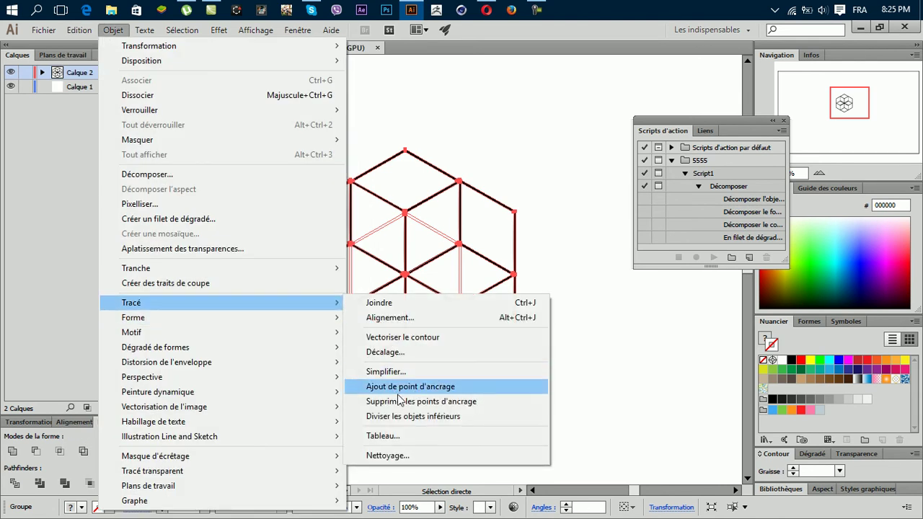
pyautogui.click(387, 456)
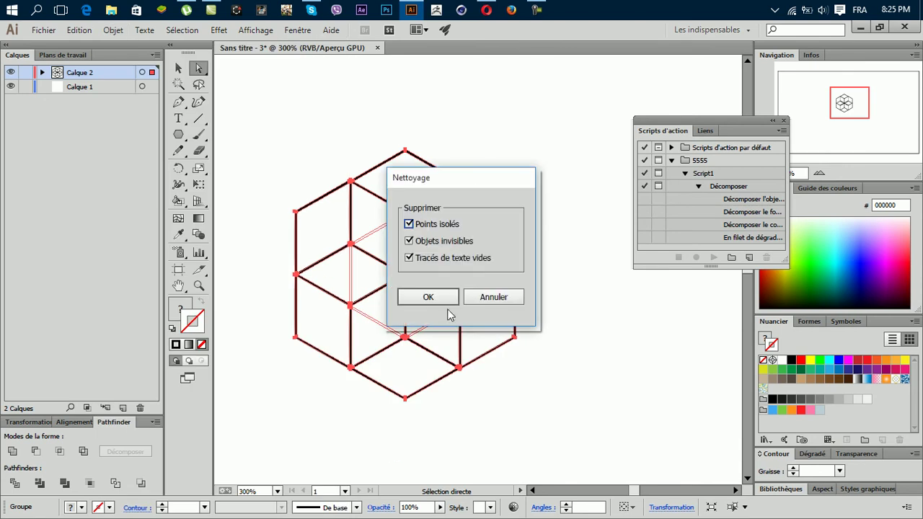
pyautogui.moveTo(433, 182)
pyautogui.mouseDown()
pyautogui.moveTo(540, 130)
pyautogui.moveTo(554, 110)
pyautogui.mouseUp()
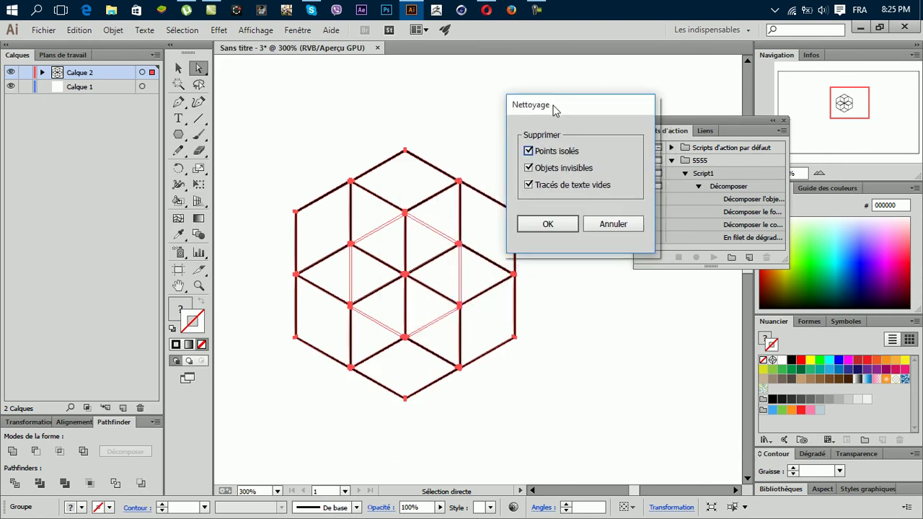
pyautogui.click(554, 225)
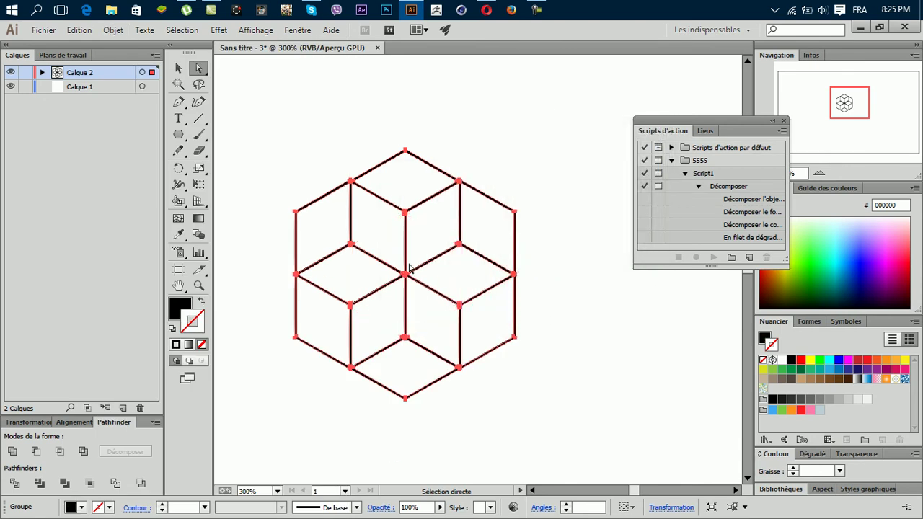
pyautogui.click(537, 118)
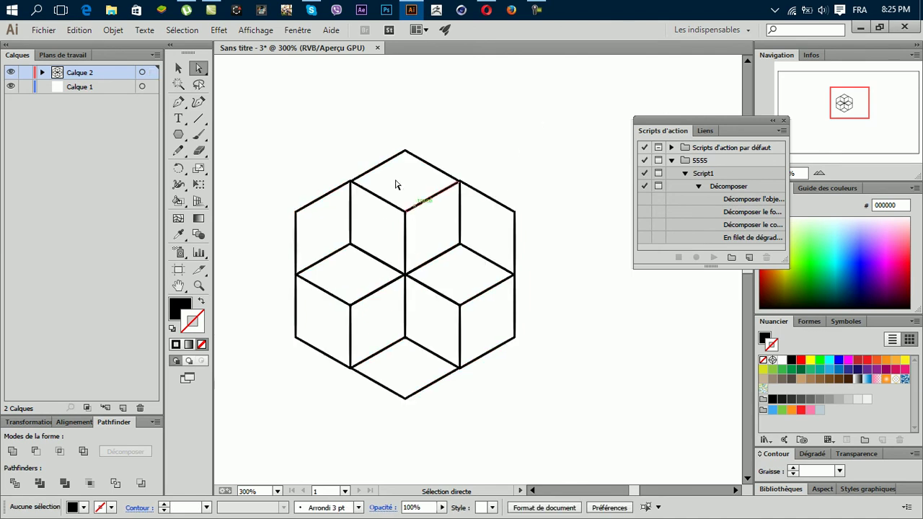
pyautogui.moveTo(303, 144); pyautogui.dragTo(550, 414)
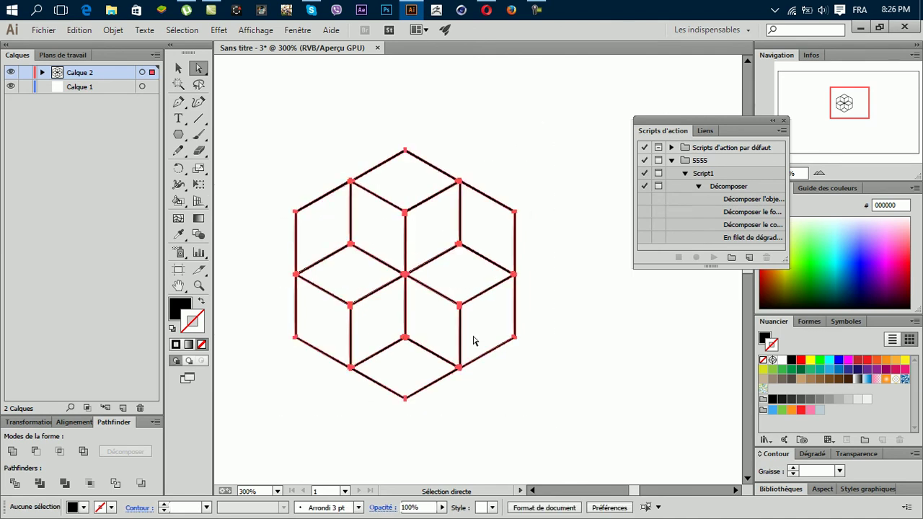
pyautogui.click(112, 30)
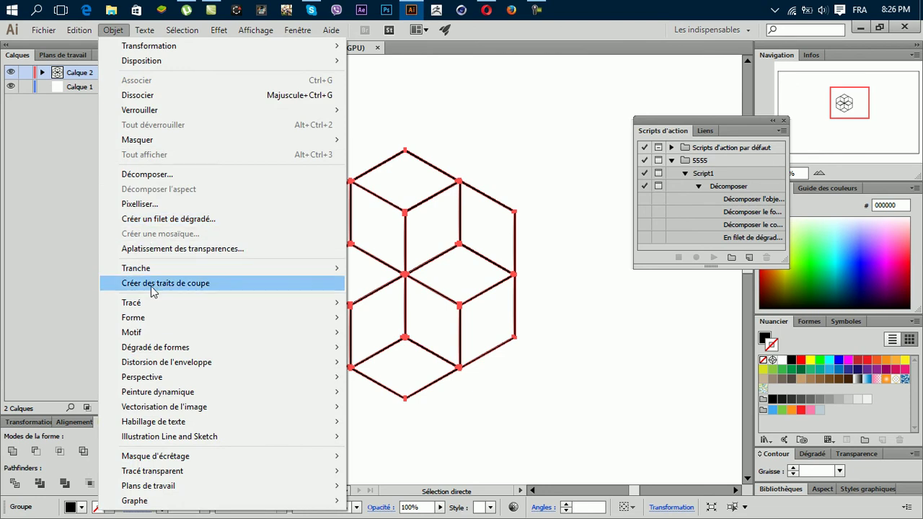
pyautogui.moveTo(157, 391)
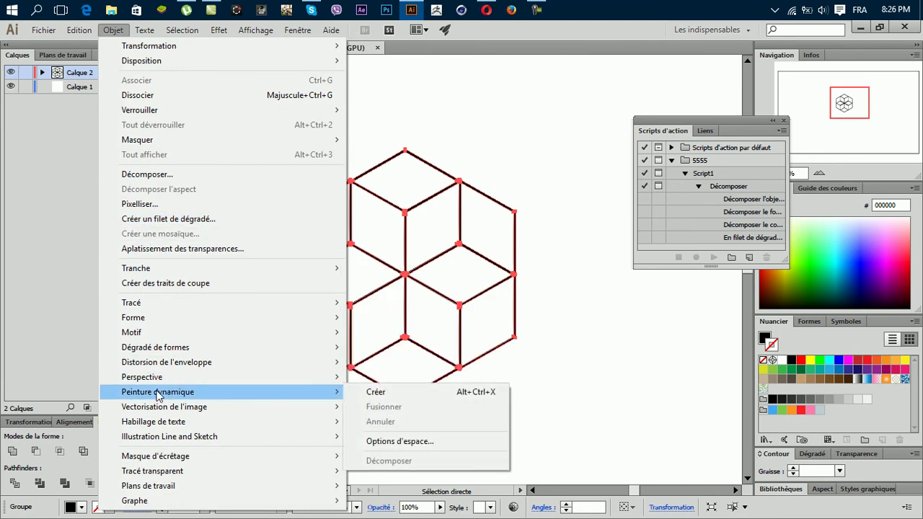
# Step: Make the cube drawing a Live Paint group and set the fill to medium blue 4E8DCC
pyautogui.click(424, 395)
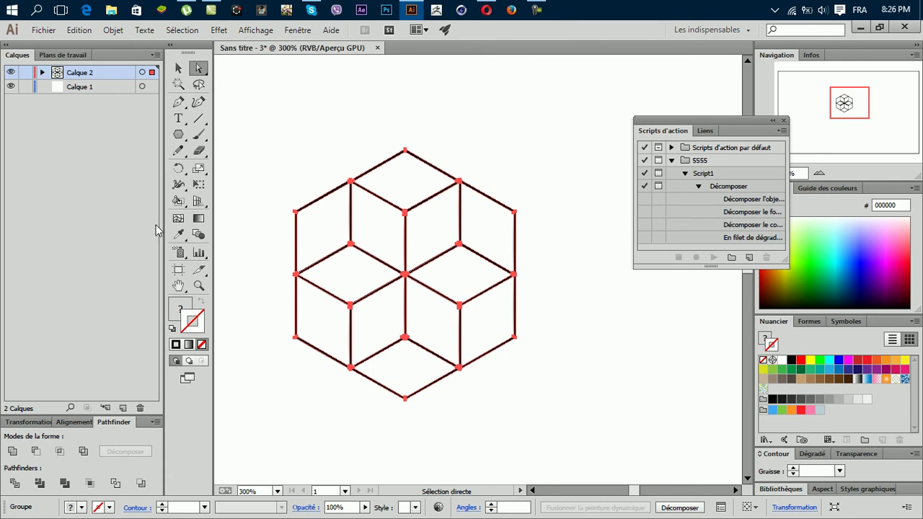
pyautogui.click(178, 201)
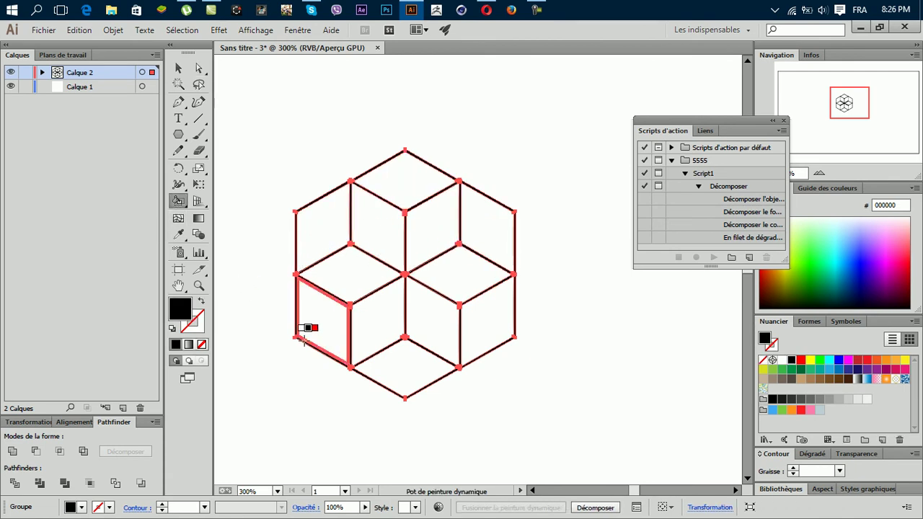
pyautogui.doubleClick(179, 315)
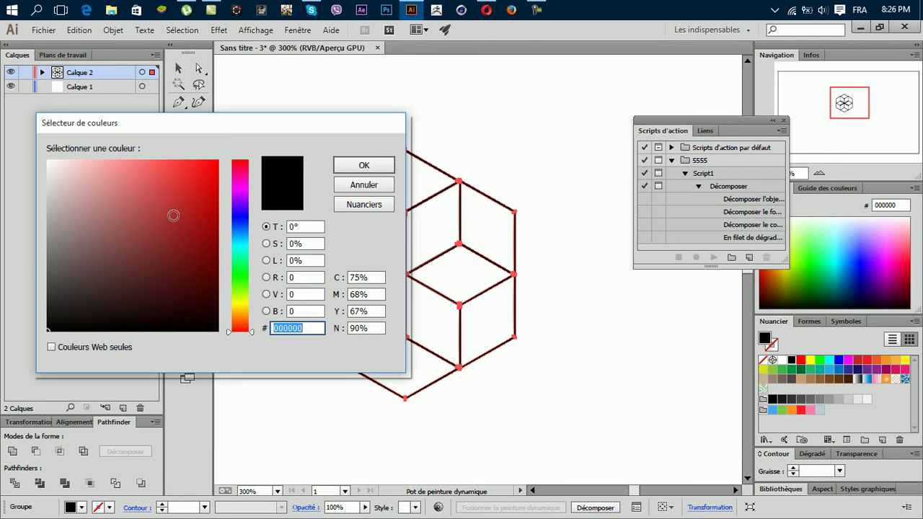
pyautogui.moveTo(173, 215); pyautogui.dragTo(153, 194)
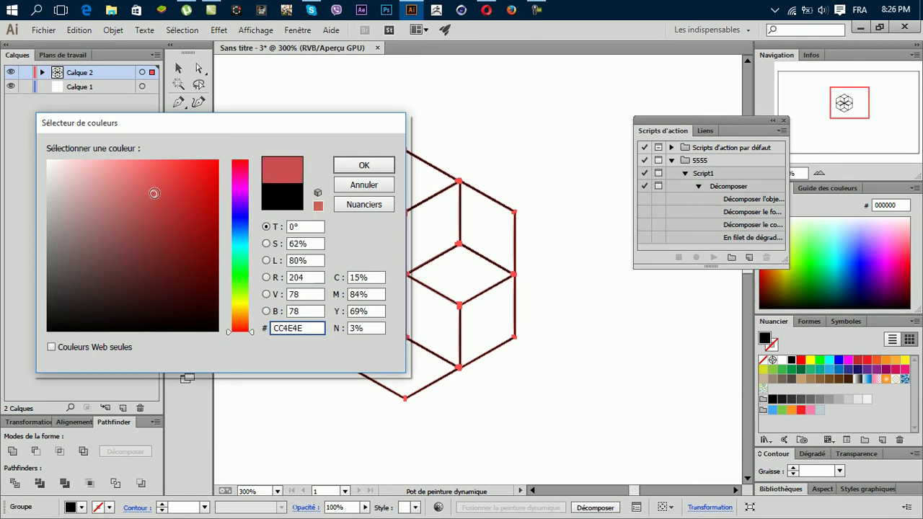
pyautogui.click(234, 233)
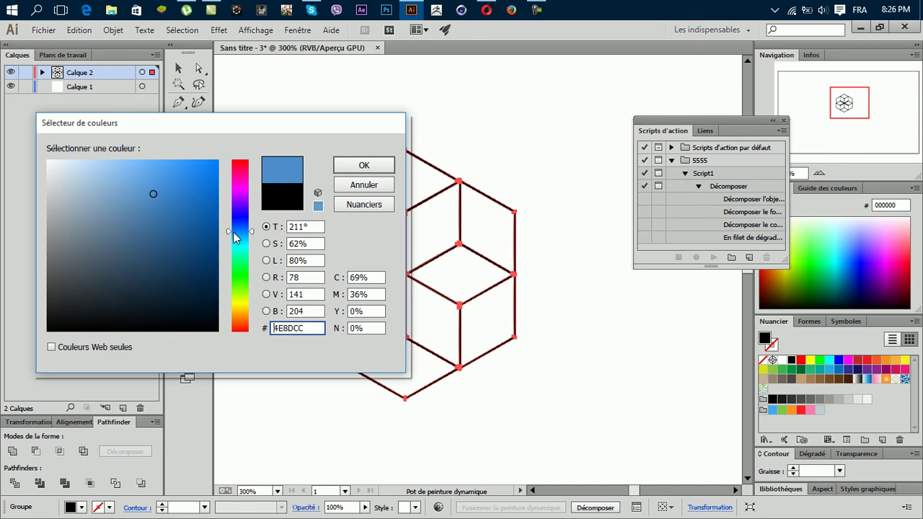
pyautogui.click(362, 165)
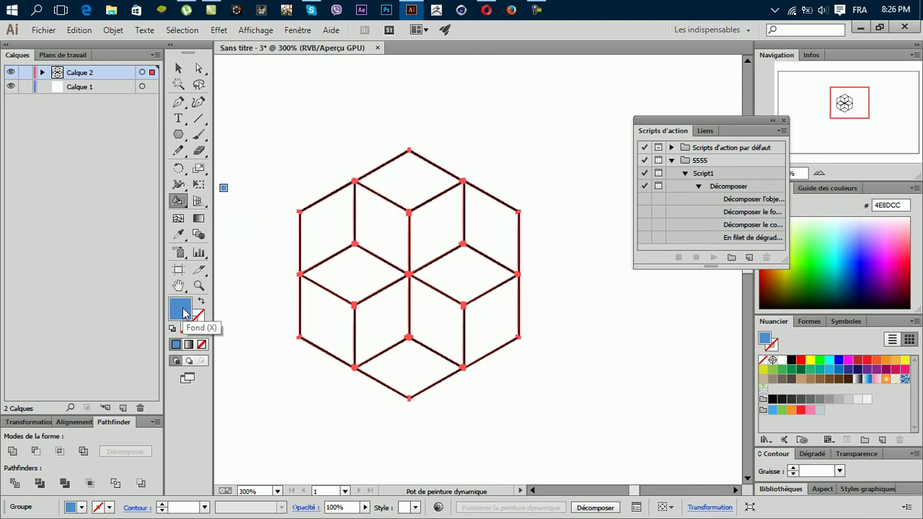
# Step: Live Paint the three cubes' left faces medium blue 4E8DCC
pyautogui.click(387, 228)
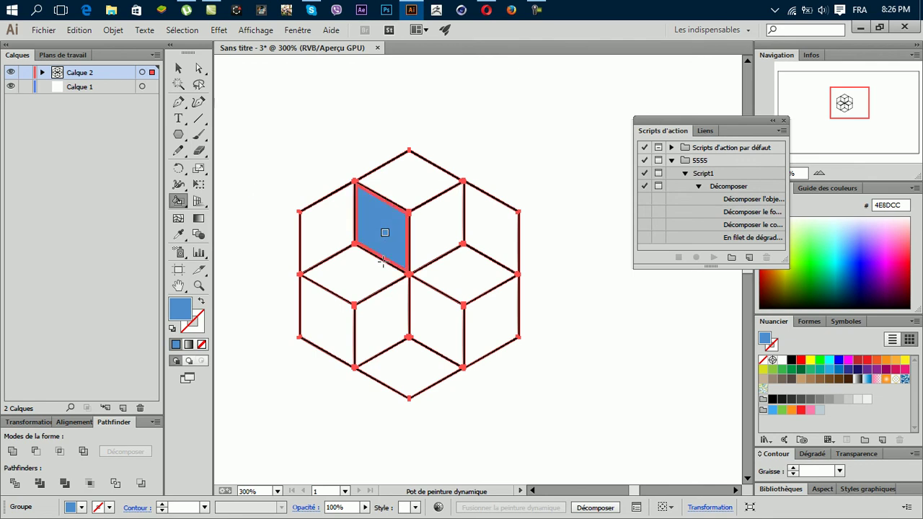
pyautogui.click(339, 324)
pyautogui.click(435, 311)
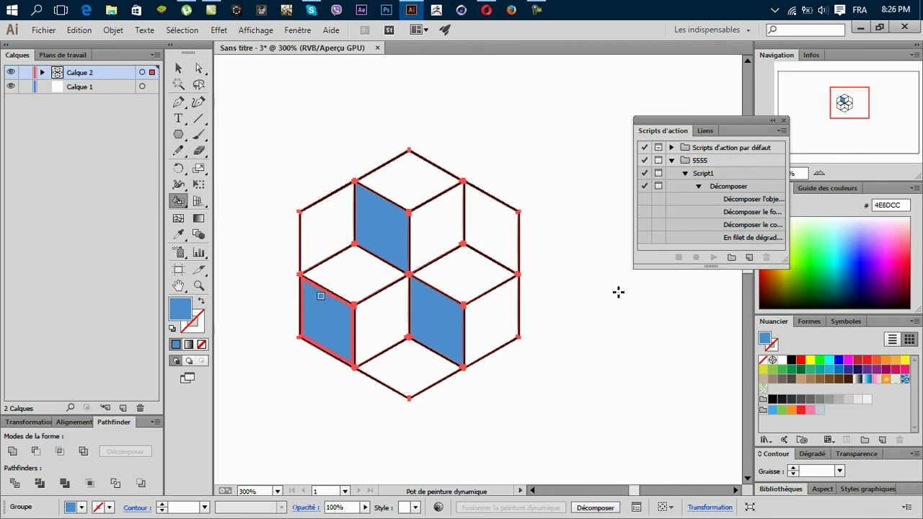
# Step: Change the fill to dark blue 344A5B and paint the three right faces
pyautogui.doubleClick(179, 308)
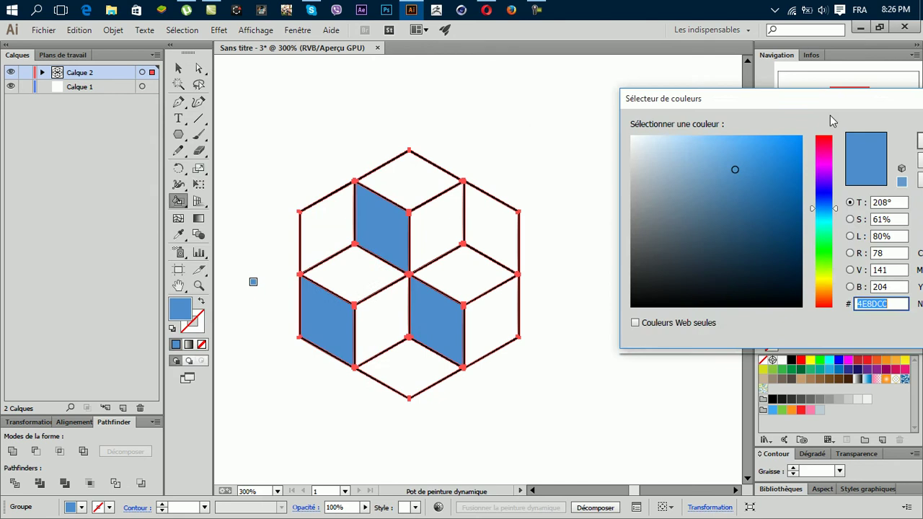
pyautogui.moveTo(278, 127); pyautogui.dragTo(840, 98)
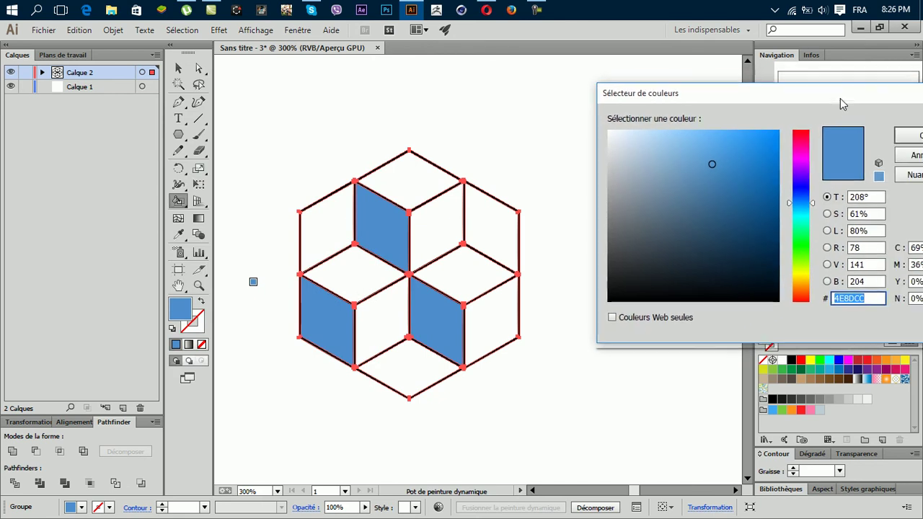
pyautogui.click(697, 228)
pyautogui.moveTo(697, 228); pyautogui.dragTo(680, 241)
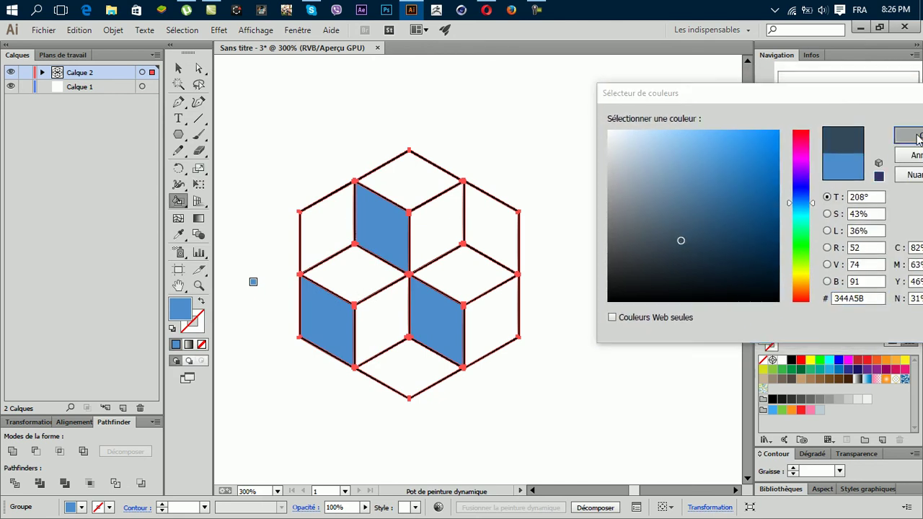
pyautogui.click(917, 136)
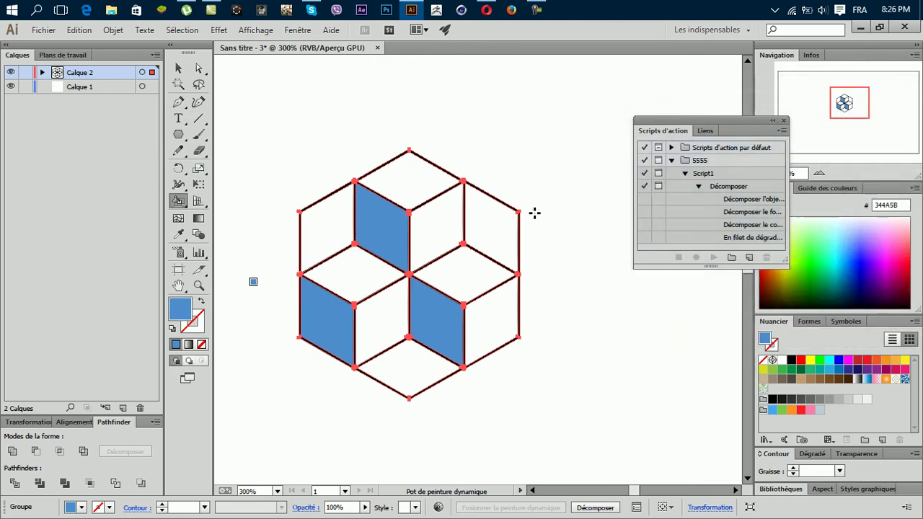
pyautogui.click(390, 307)
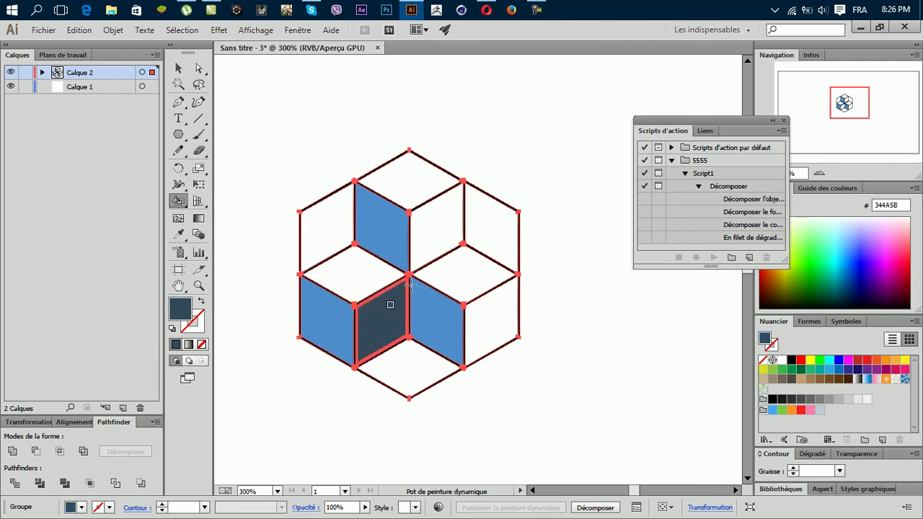
pyautogui.click(437, 233)
pyautogui.click(501, 313)
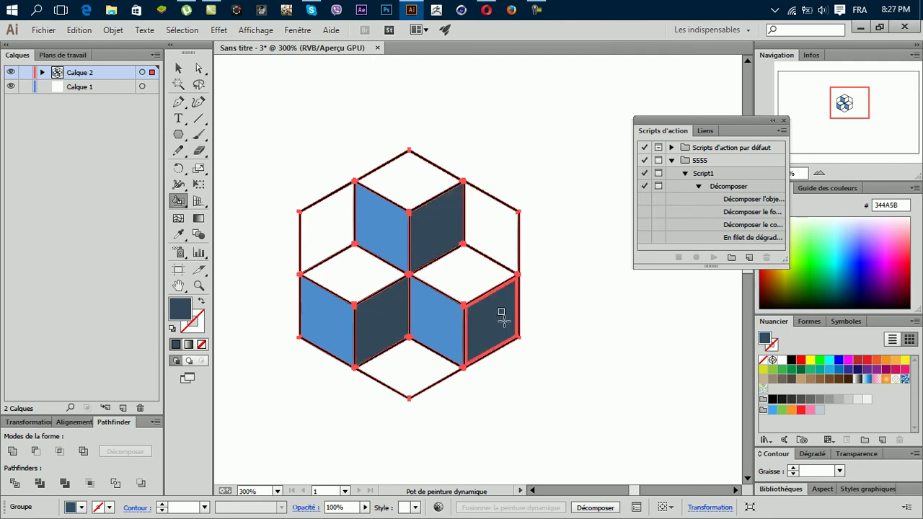
# Step: Set the fill colour to bright blue 0054EA in the Color Picker
pyautogui.doubleClick(180, 309)
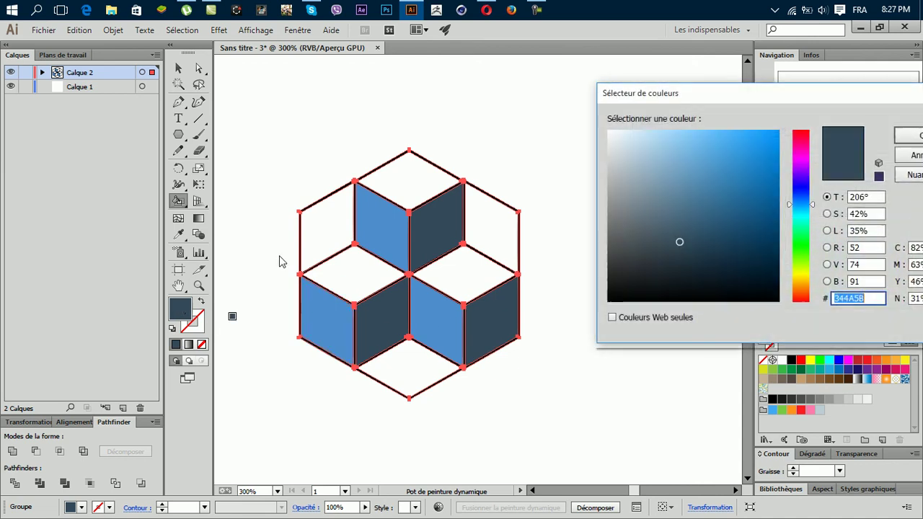
pyautogui.click(684, 206)
pyautogui.moveTo(684, 206); pyautogui.dragTo(656, 175)
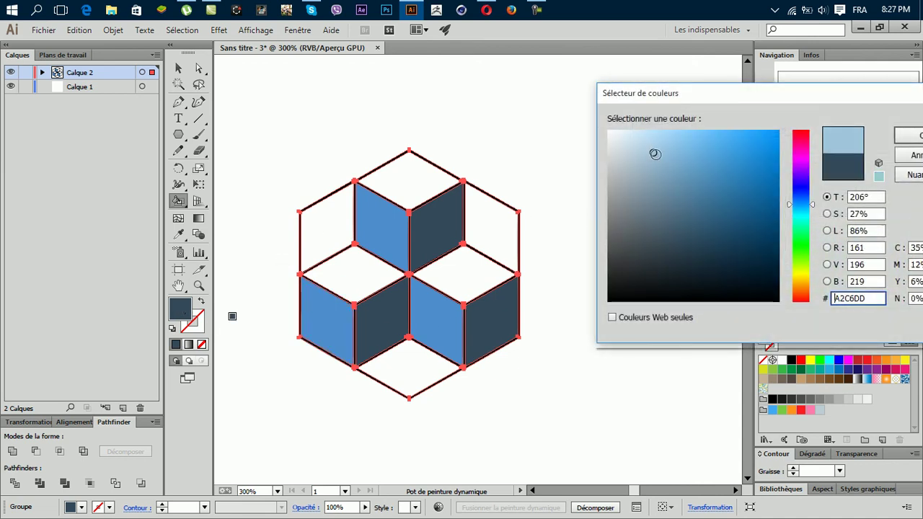
pyautogui.moveTo(656, 176)
pyautogui.mouseDown()
pyautogui.moveTo(647, 193)
pyautogui.moveTo(632, 176)
pyautogui.moveTo(582, 308)
pyautogui.mouseUp()
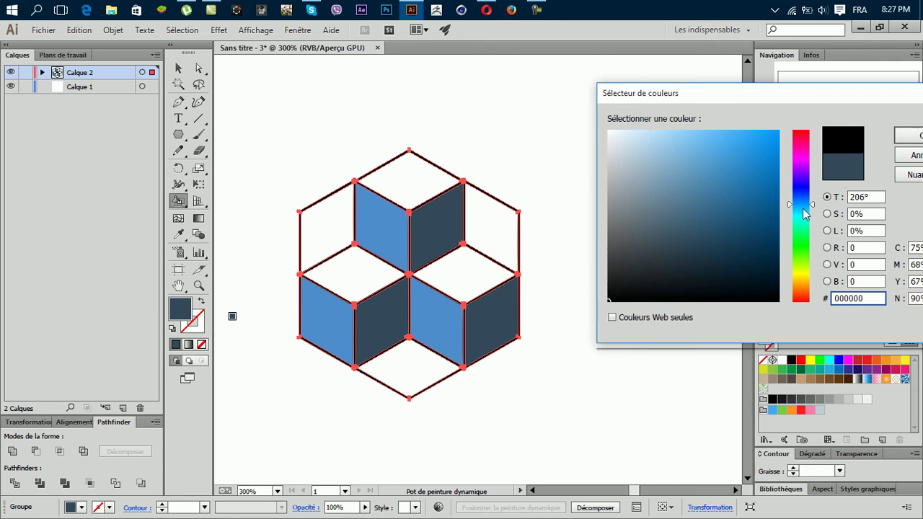
pyautogui.moveTo(800, 214); pyautogui.dragTo(816, 227)
pyautogui.moveTo(736, 253)
pyautogui.mouseDown()
pyautogui.moveTo(696, 281)
pyautogui.moveTo(608, 280)
pyautogui.mouseUp()
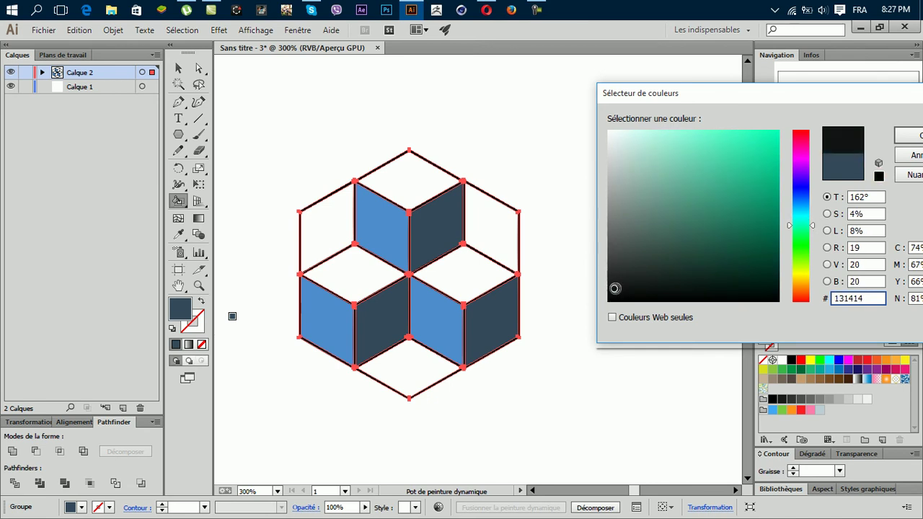
pyautogui.moveTo(809, 220); pyautogui.dragTo(802, 197)
pyautogui.moveTo(759, 164); pyautogui.dragTo(785, 108)
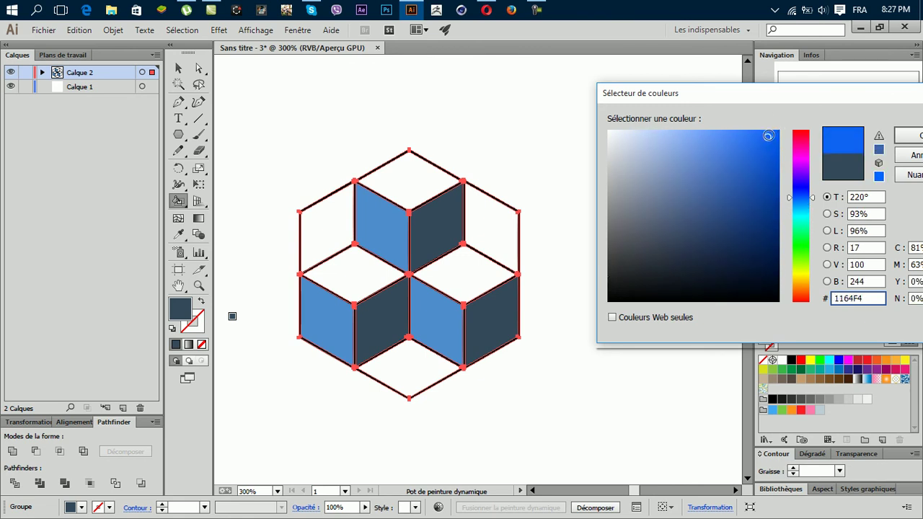
pyautogui.moveTo(766, 171); pyautogui.dragTo(802, 142)
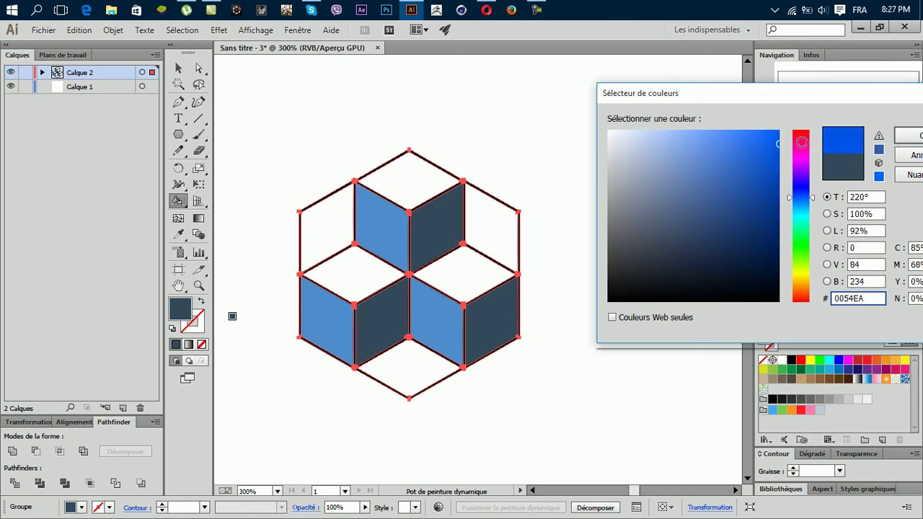
pyautogui.click(909, 136)
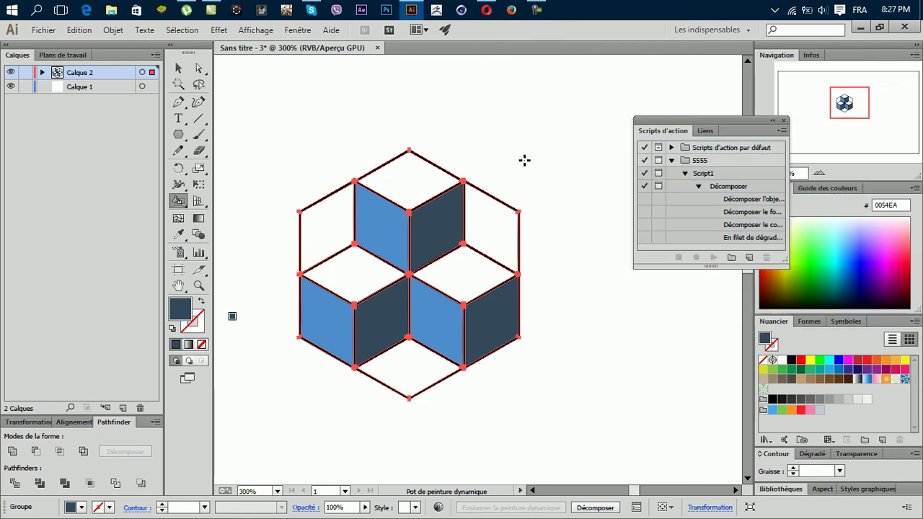
# Step: Live Paint the three cube top faces bright blue
pyautogui.click(418, 173)
pyautogui.click(458, 270)
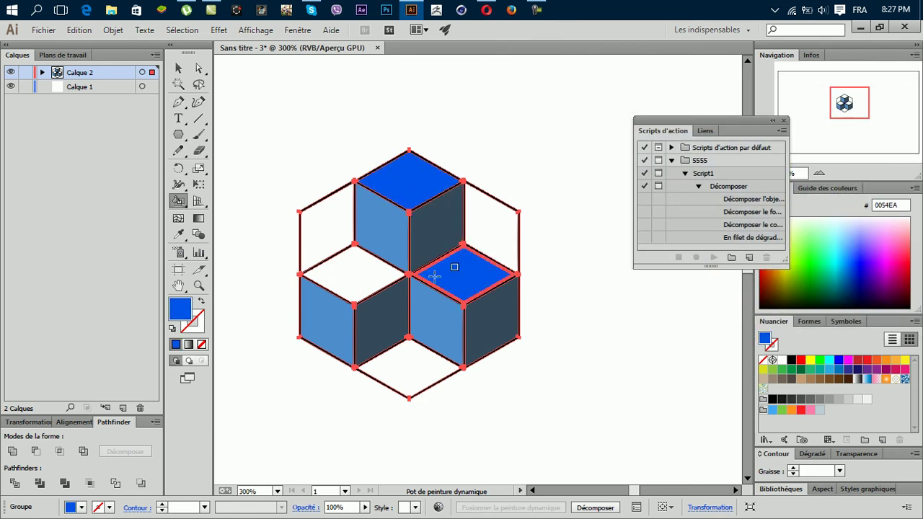
pyautogui.click(370, 273)
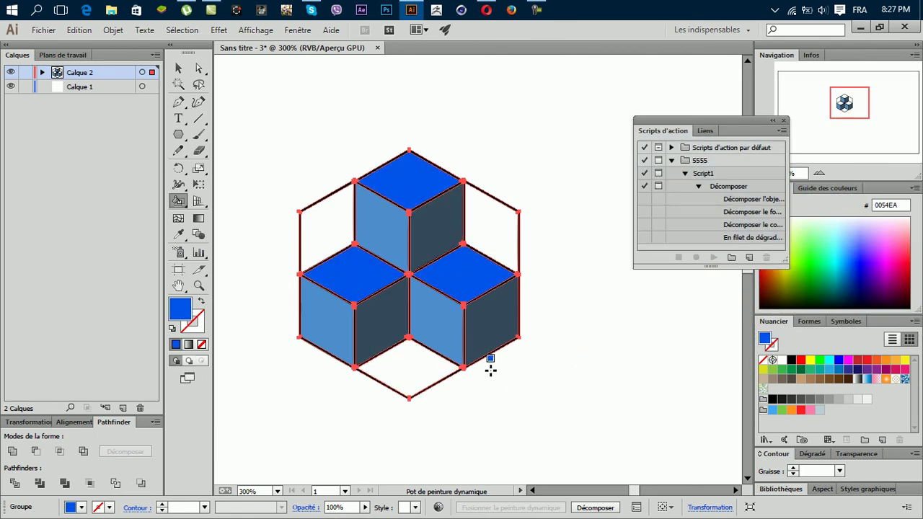
# Step: Fill the three outer gaps black, then return to the Selection tool and deselect
pyautogui.doubleClick(181, 310)
pyautogui.write('005DE5')
pyautogui.moveTo(700, 207); pyautogui.dragTo(583, 303)
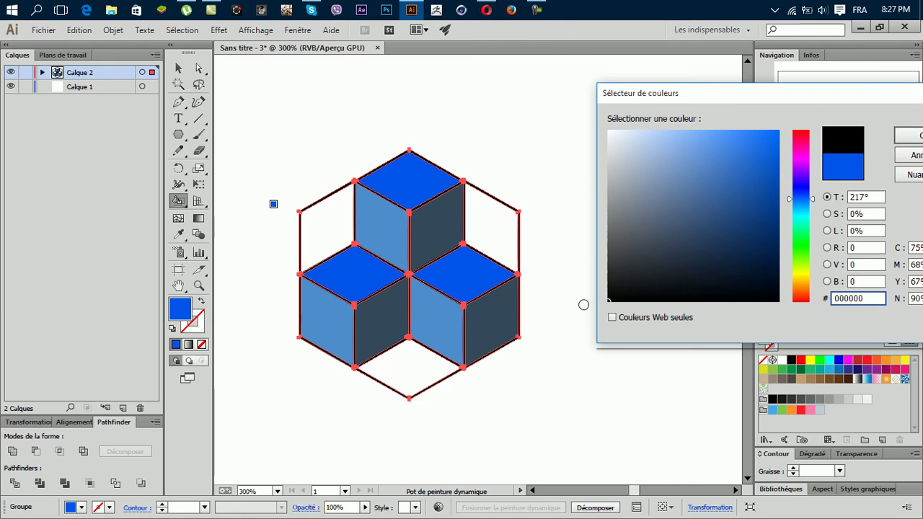
pyautogui.click(908, 136)
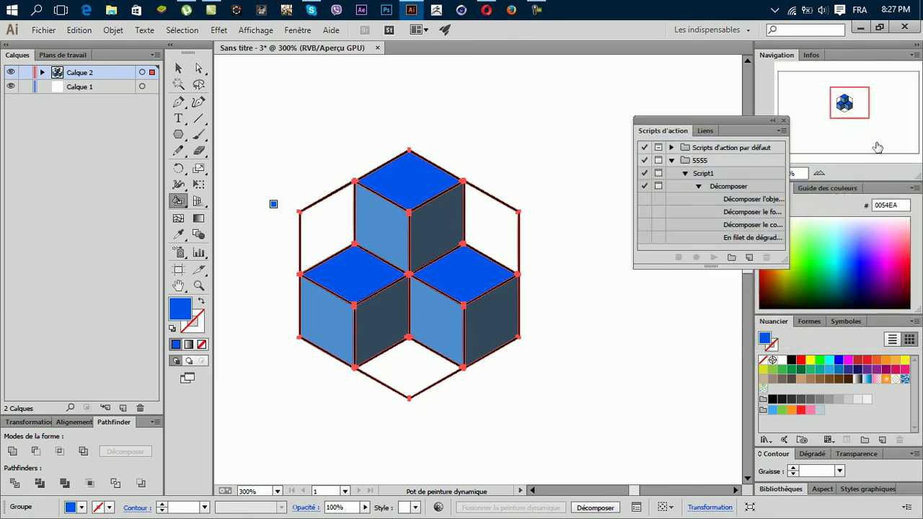
pyautogui.click(497, 224)
pyautogui.click(314, 230)
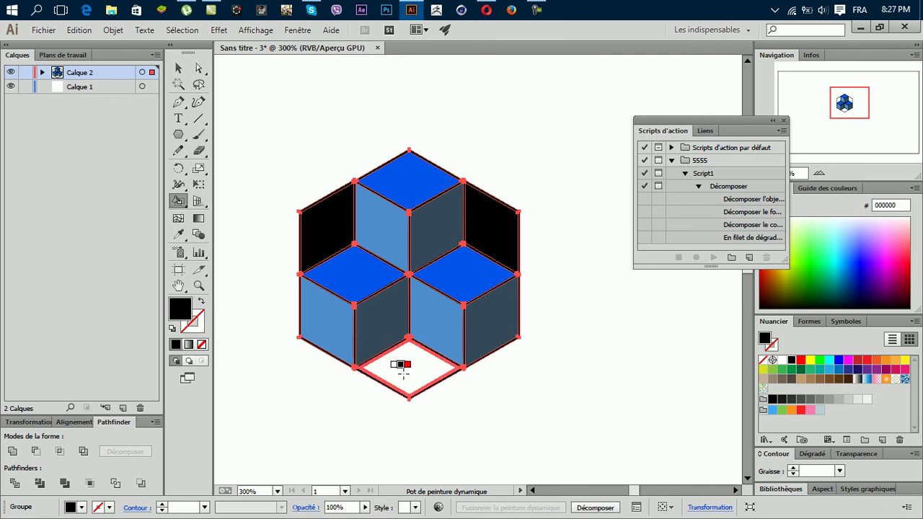
pyautogui.click(400, 369)
pyautogui.click(178, 68)
pyautogui.click(322, 99)
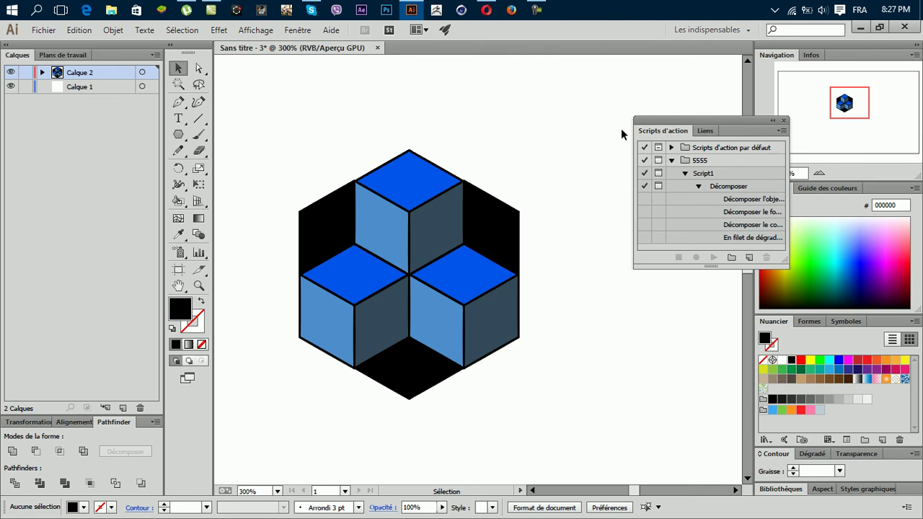
# Step: Draw a circle with no fill and a black stroke around the cube cluster
pyautogui.moveTo(178, 134); pyautogui.dragTo(227, 149)
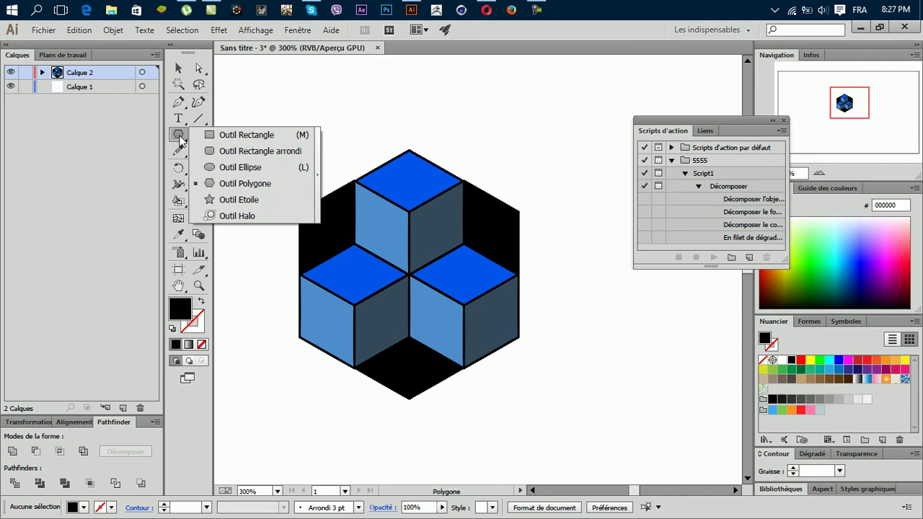
pyautogui.click(228, 166)
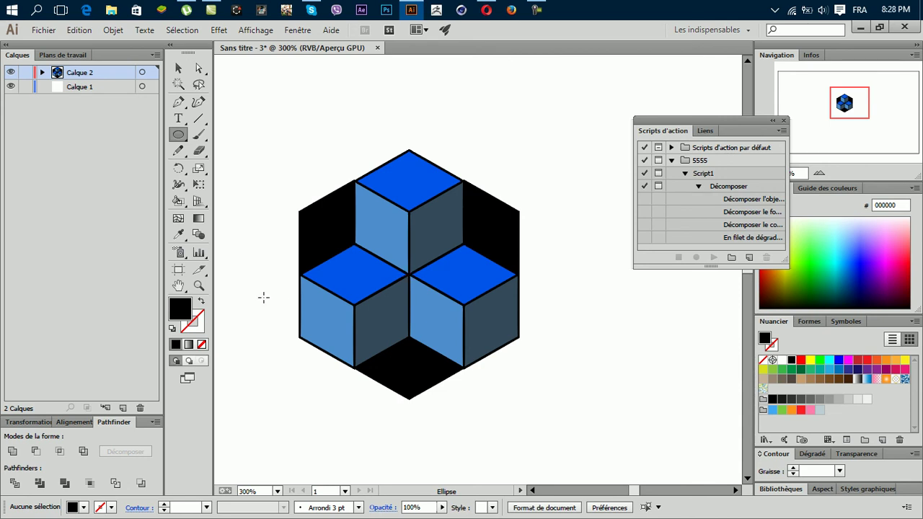
pyautogui.click(203, 346)
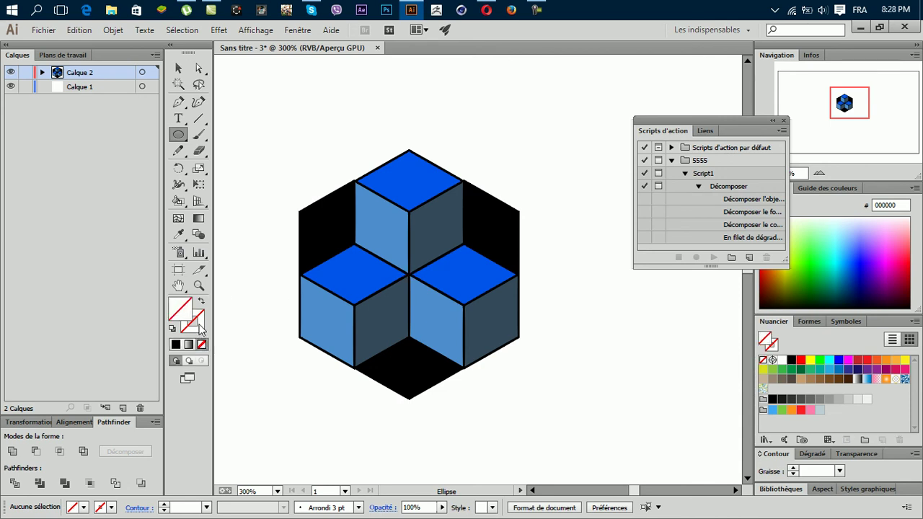
pyautogui.click(187, 333)
pyautogui.click(175, 344)
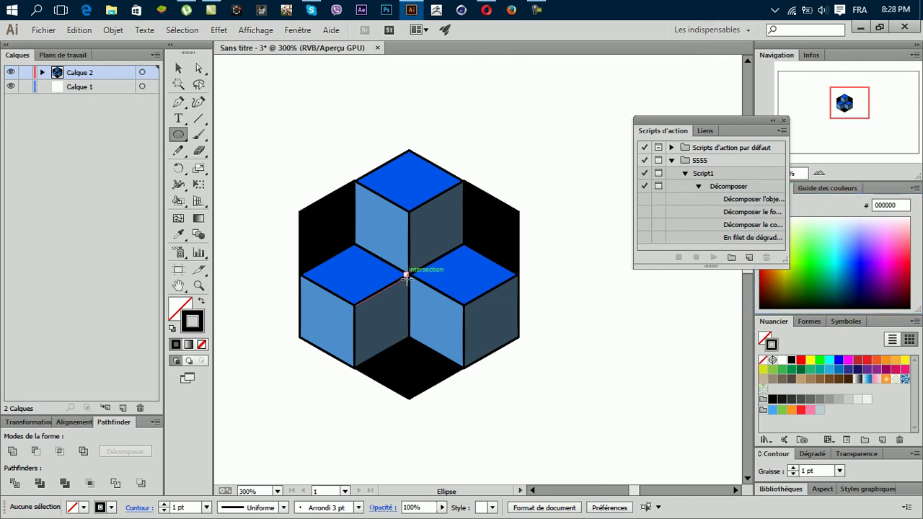
pyautogui.moveTo(409, 276); pyautogui.dragTo(563, 81)
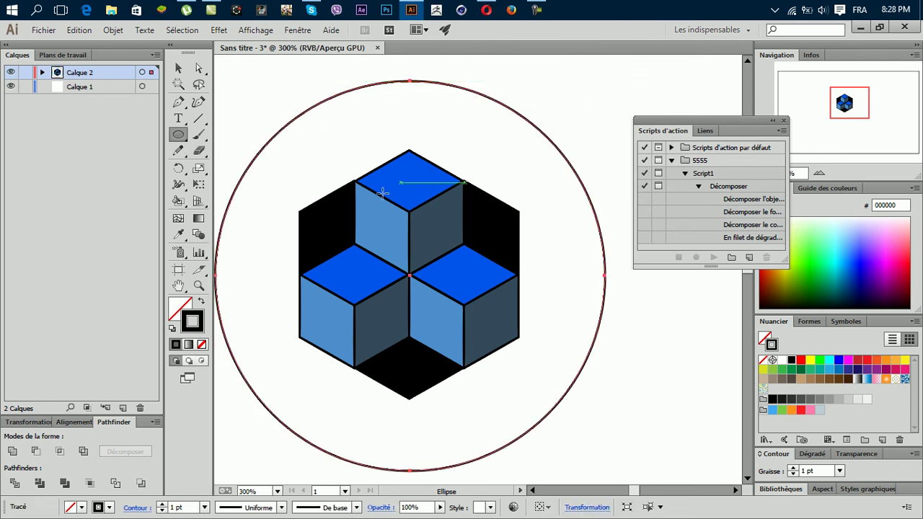
# Step: Move the circle below the cube group in Calque 2 and swap its fill and stroke
pyautogui.scroll(-3, 423, 176)
pyautogui.scroll(2, 425, 169)
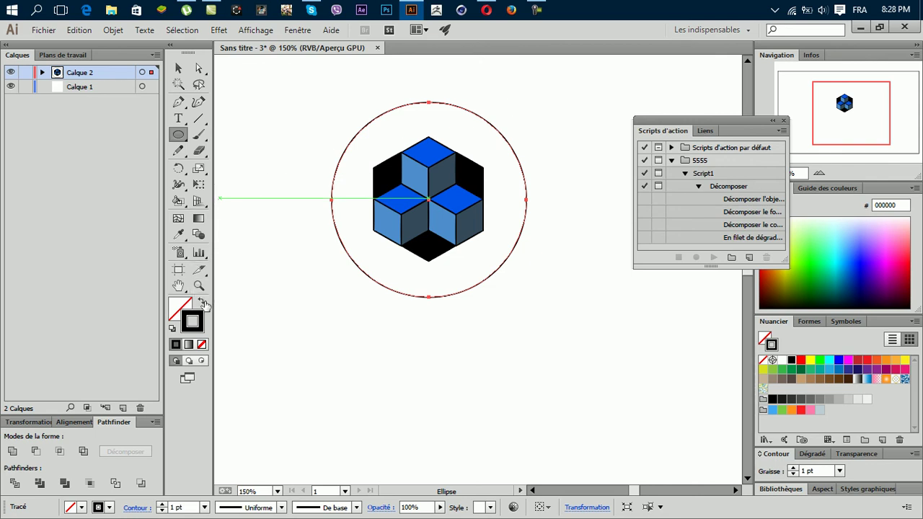
pyautogui.click(42, 73)
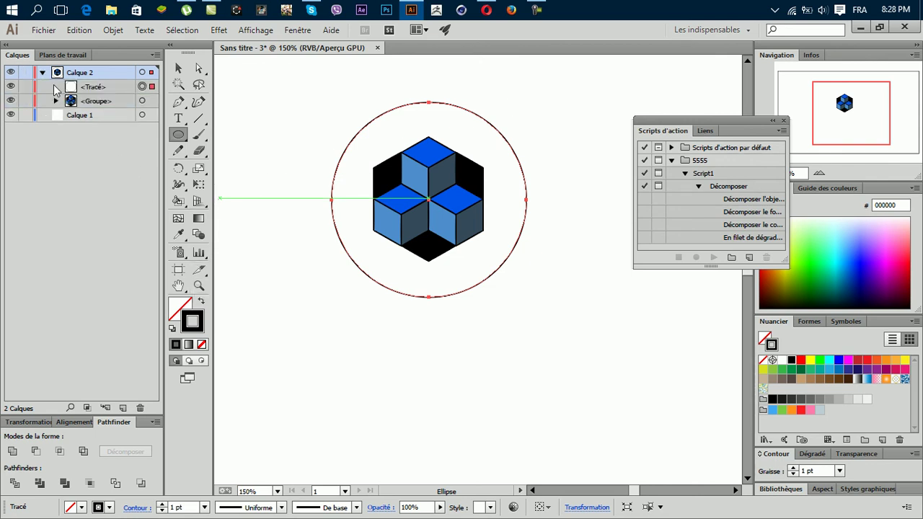
pyautogui.moveTo(116, 87); pyautogui.dragTo(113, 111)
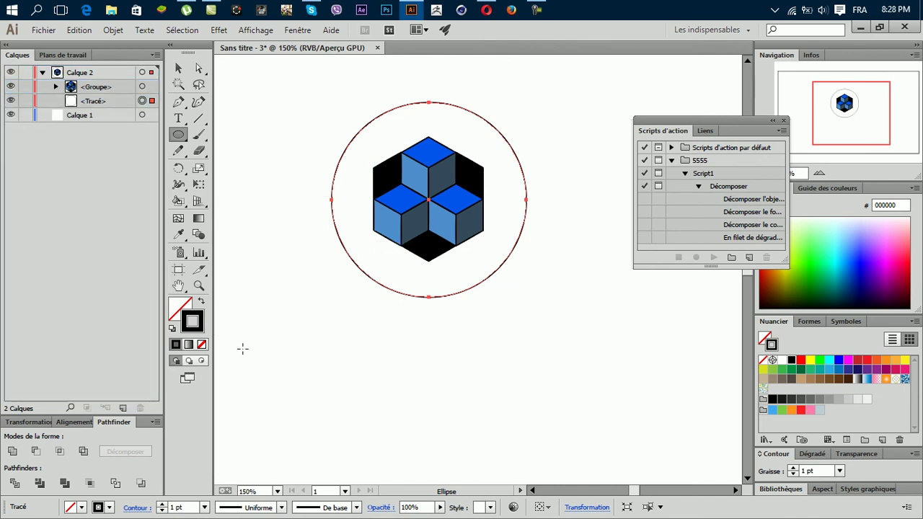
pyautogui.click(201, 303)
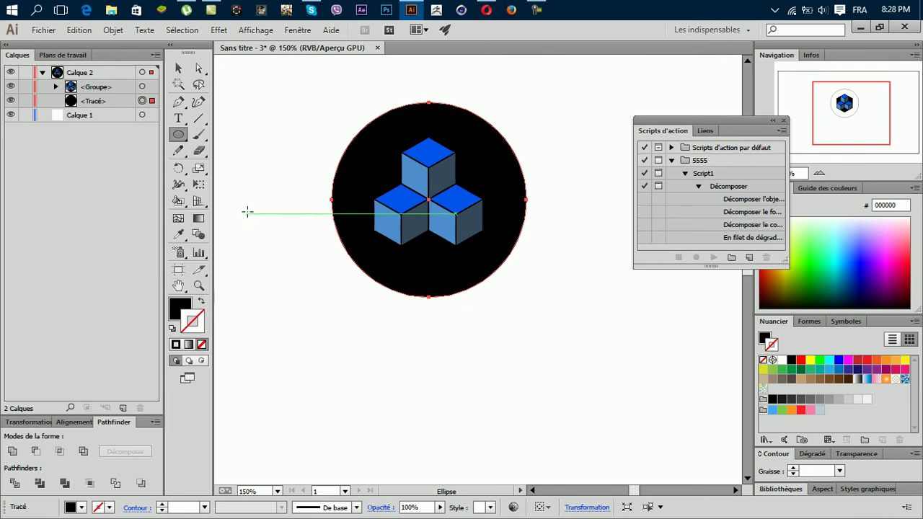
# Step: Remove the circle's outline and try cyan, green, black and salmon fills on it
pyautogui.click(853, 259)
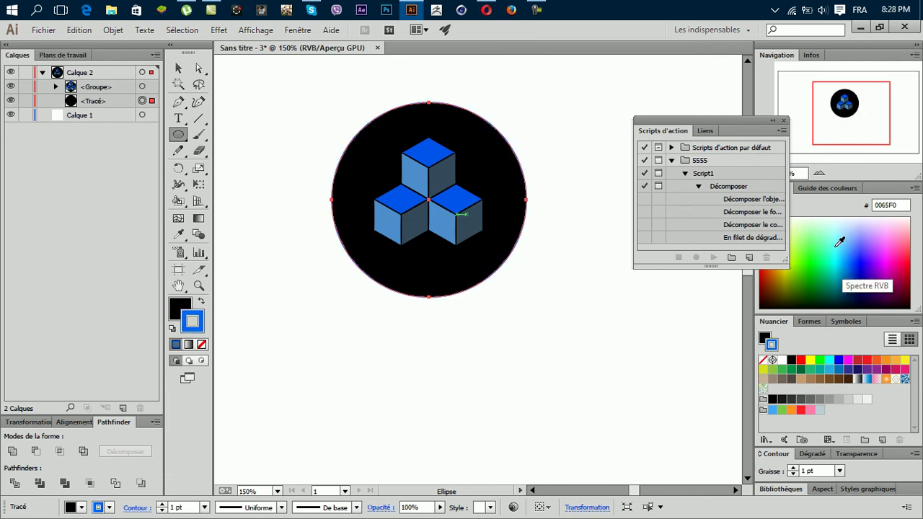
pyautogui.click(845, 236)
pyautogui.click(201, 302)
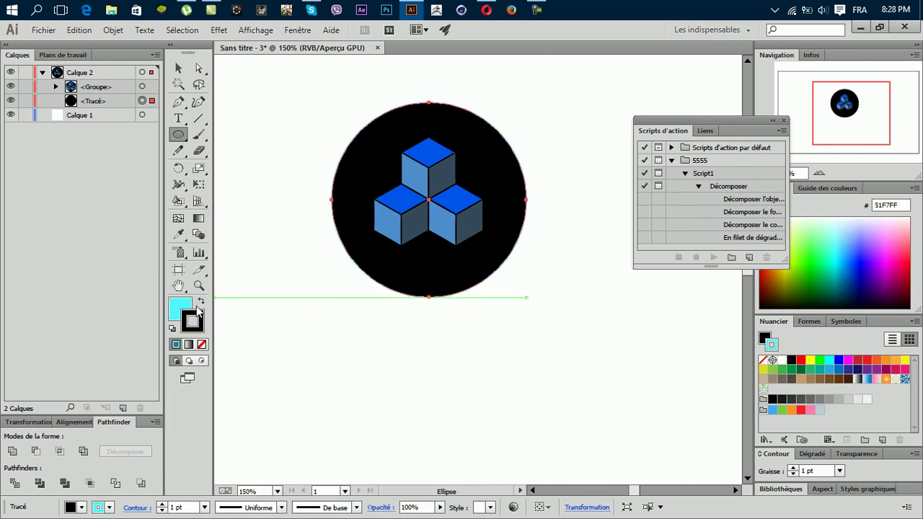
pyautogui.click(202, 345)
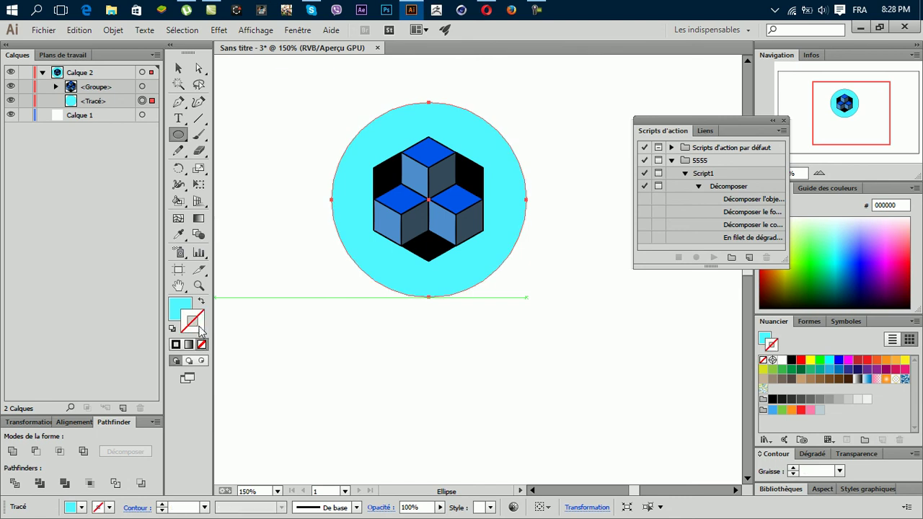
pyautogui.click(176, 310)
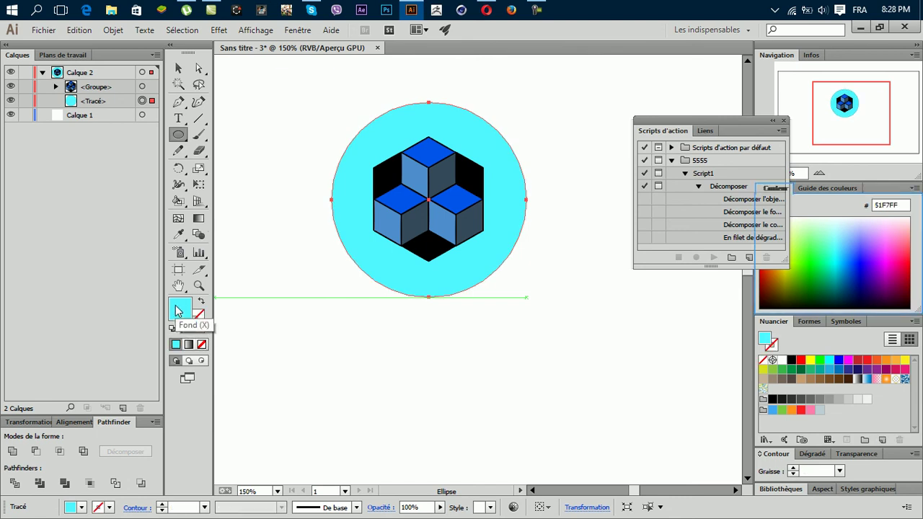
pyautogui.moveTo(845, 262); pyautogui.dragTo(829, 295)
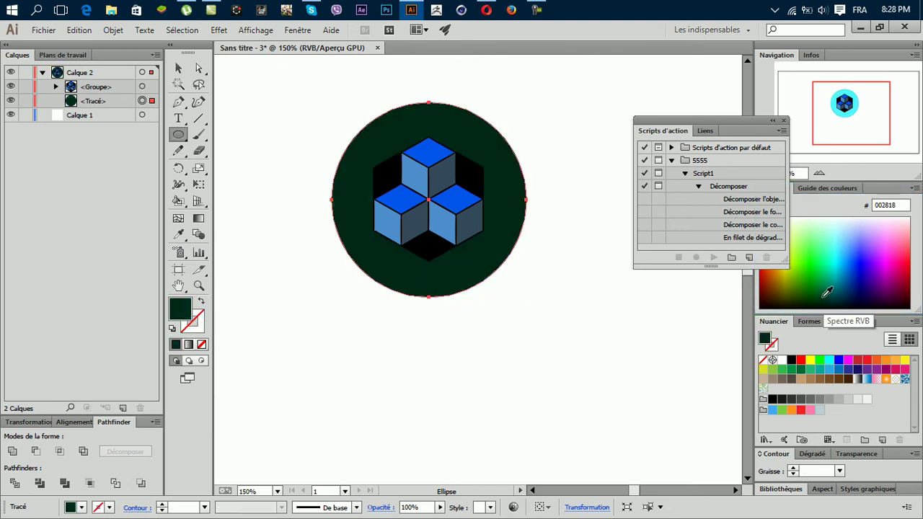
pyautogui.click(784, 300)
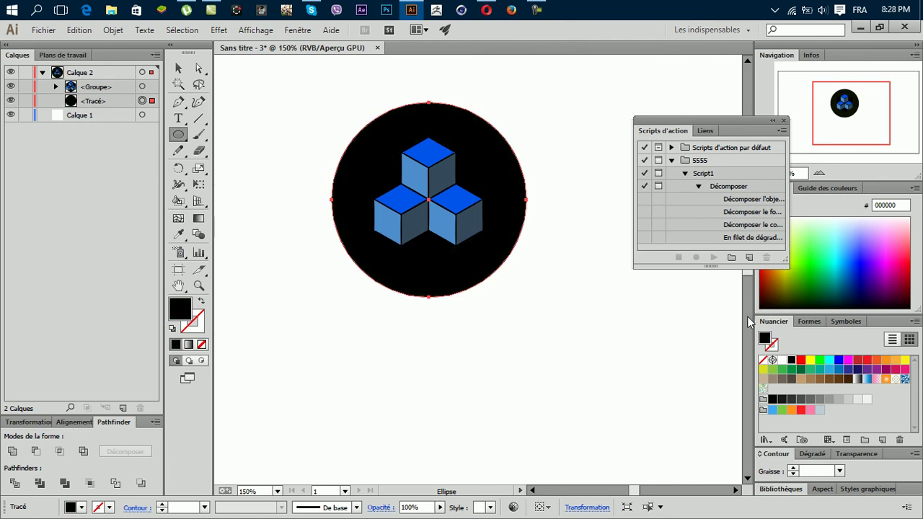
pyautogui.moveTo(829, 281); pyautogui.dragTo(898, 256)
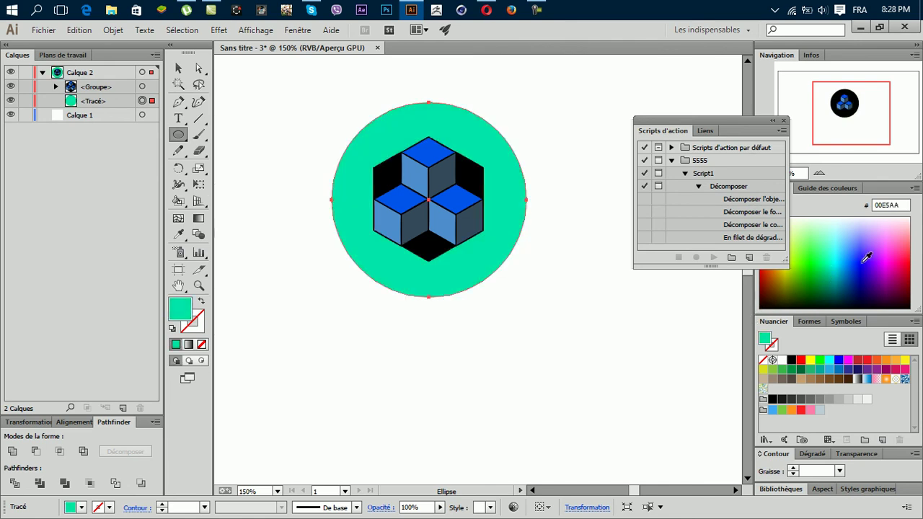
pyautogui.moveTo(897, 256); pyautogui.dragTo(910, 236)
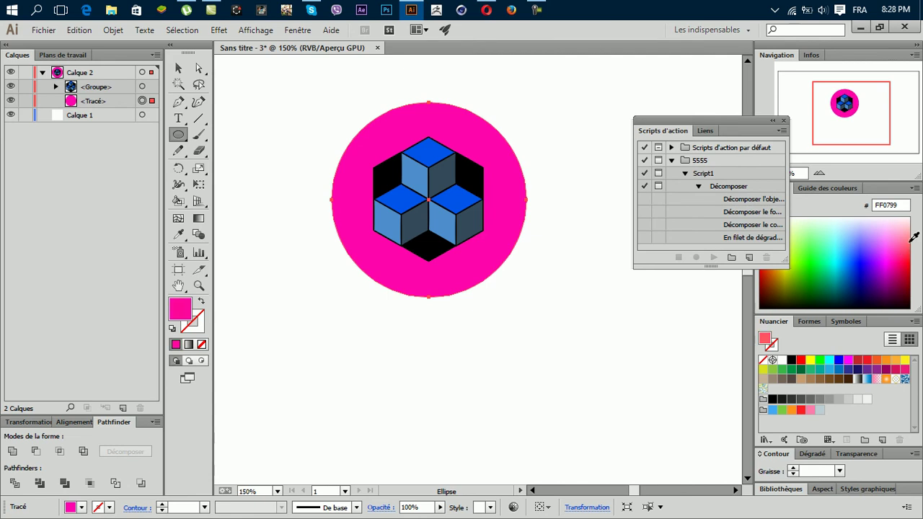
# Step: Eyedrop cube colours onto the circle, ending with the light blue 4E8DCC face
pyautogui.click(178, 234)
pyautogui.click(410, 173)
pyautogui.click(435, 156)
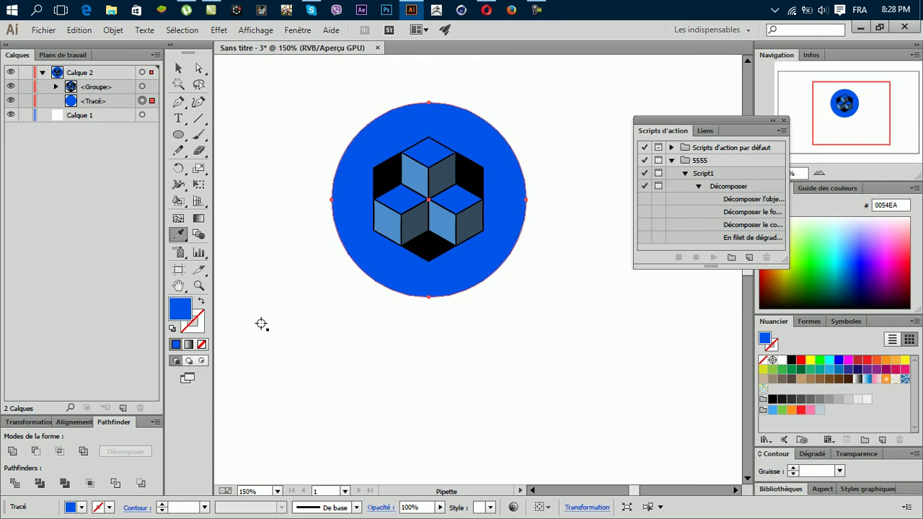
pyautogui.click(465, 222)
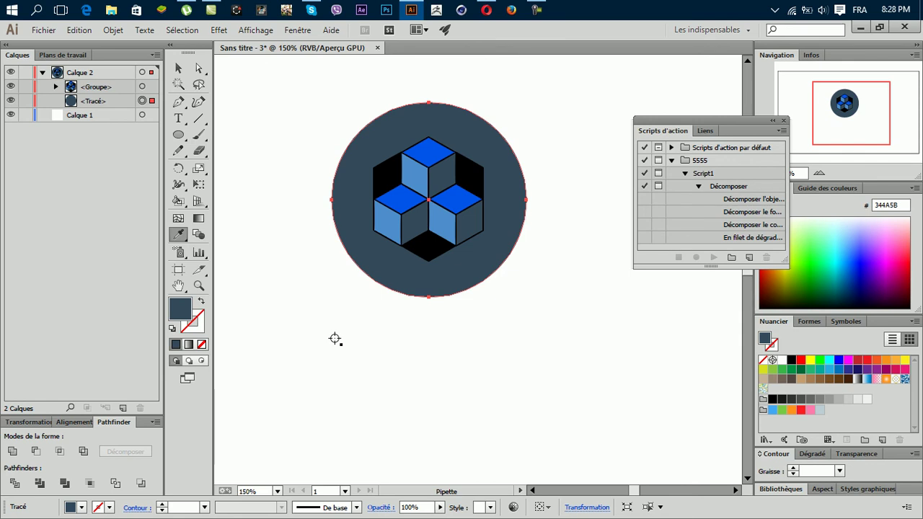
pyautogui.click(392, 175)
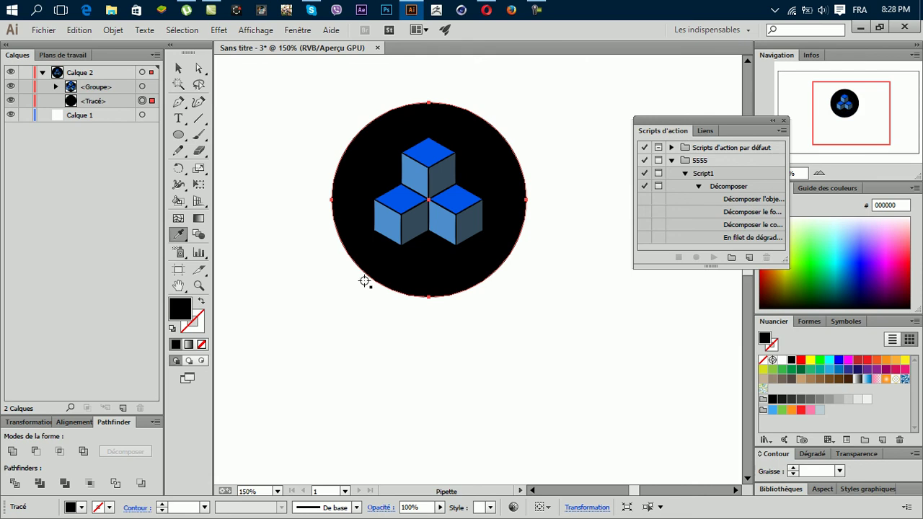
pyautogui.click(389, 222)
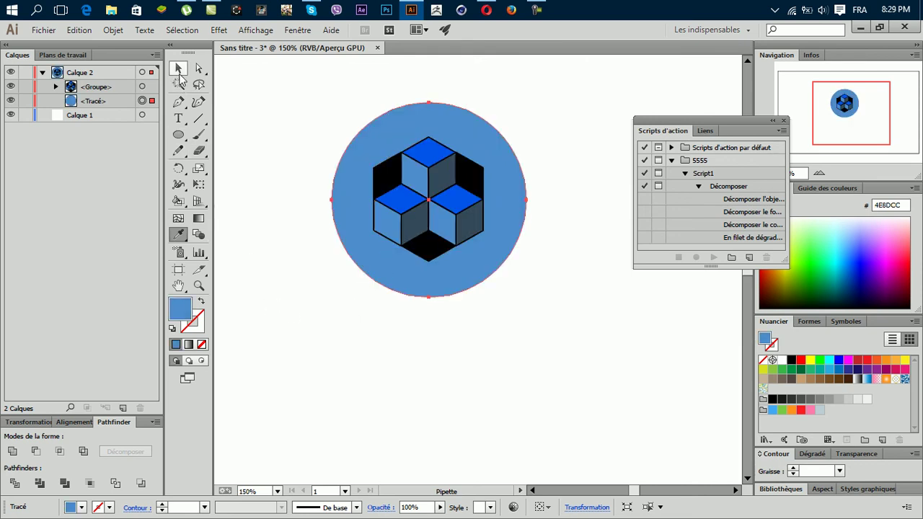
# Step: Turn the circle into an unfilled 4 pt blue ring, deselect it, and pick its layer entry
pyautogui.click(203, 303)
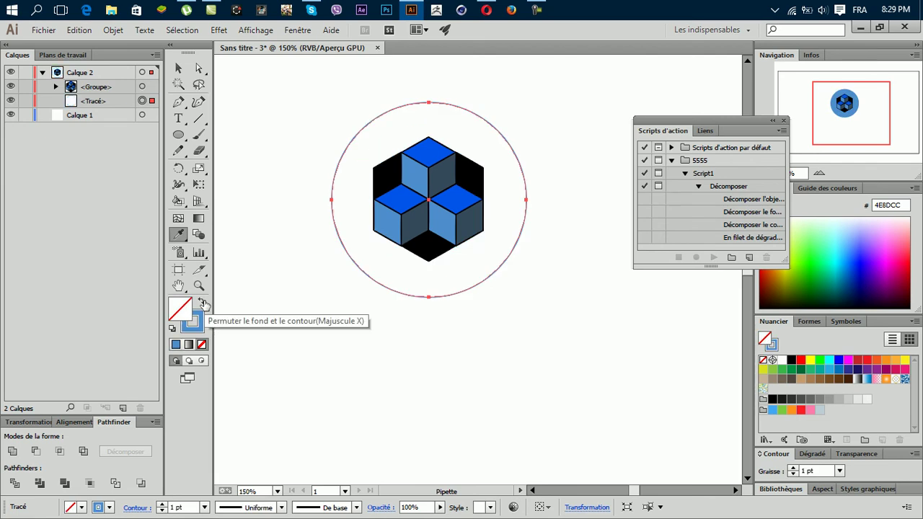
pyautogui.click(193, 327)
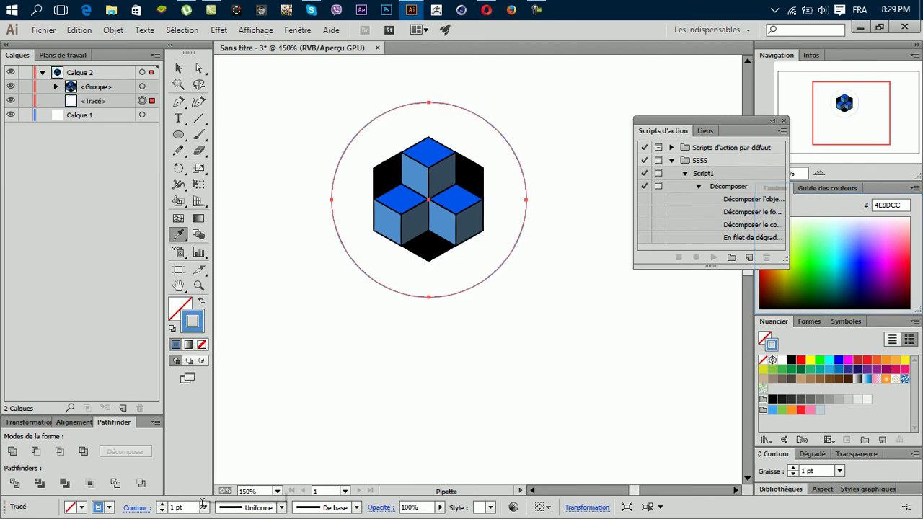
pyautogui.click(204, 508)
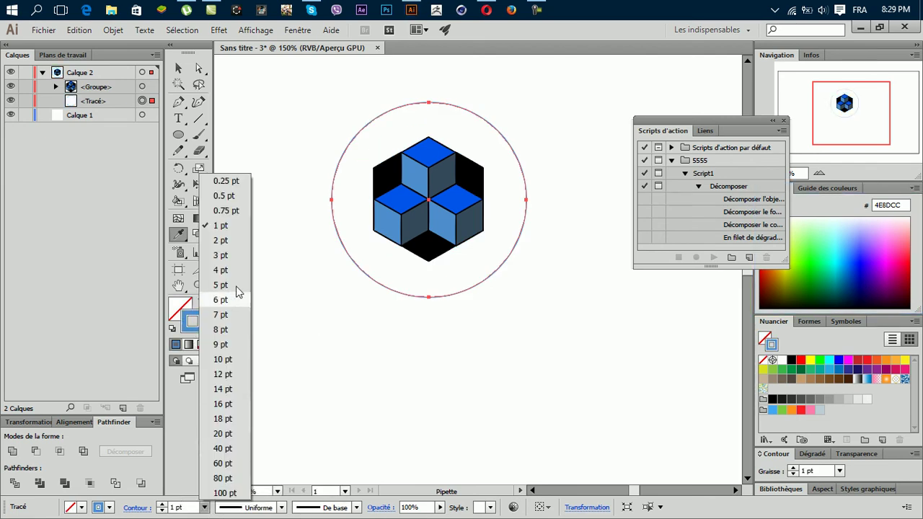
pyautogui.click(221, 271)
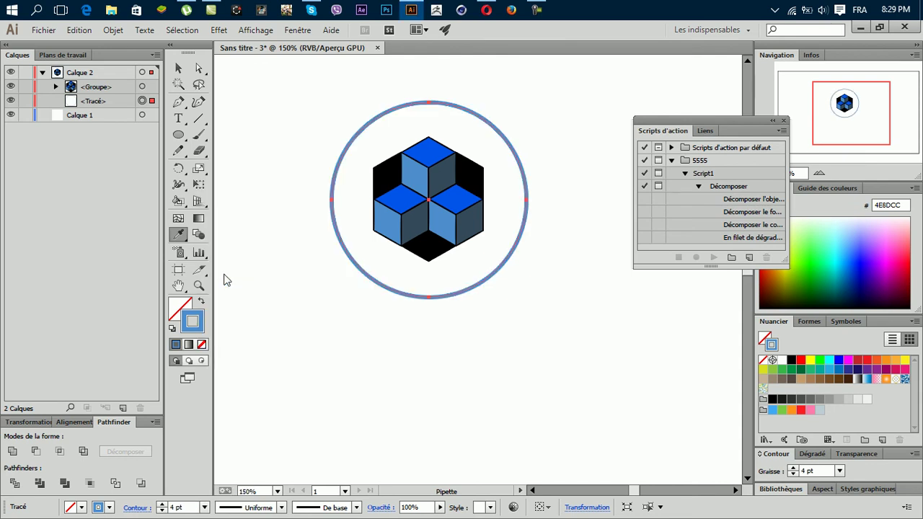
pyautogui.click(178, 68)
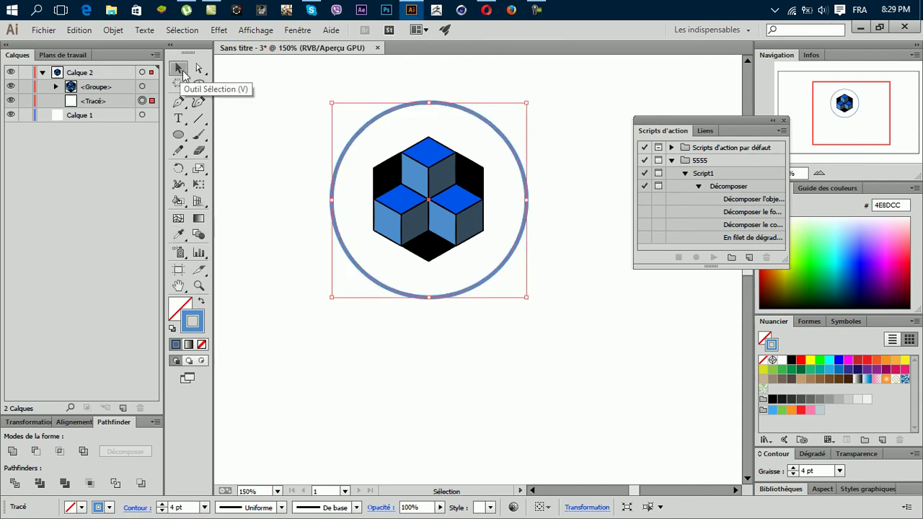
pyautogui.click(287, 98)
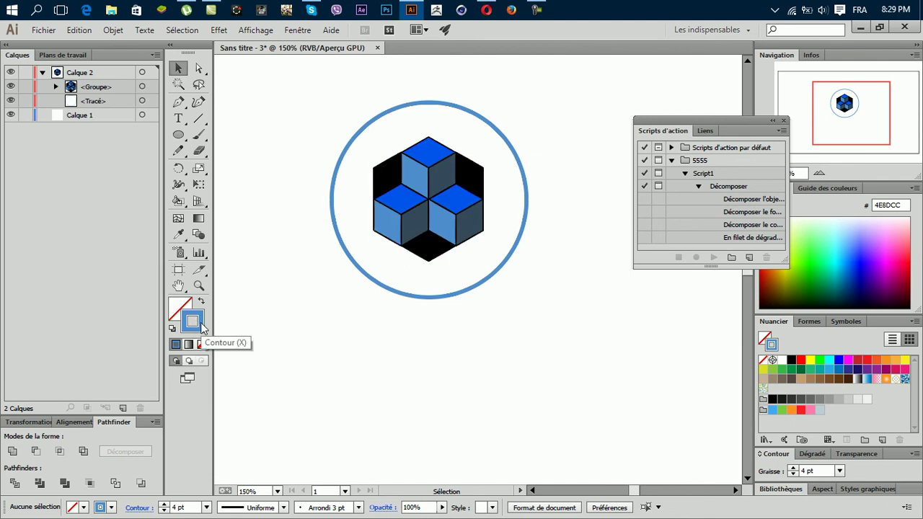
pyautogui.click(121, 103)
# Step: Duplicate the ring in Layers, shrink the copy to 156 px, and make it a solid blue disc
pyautogui.click(11, 102)
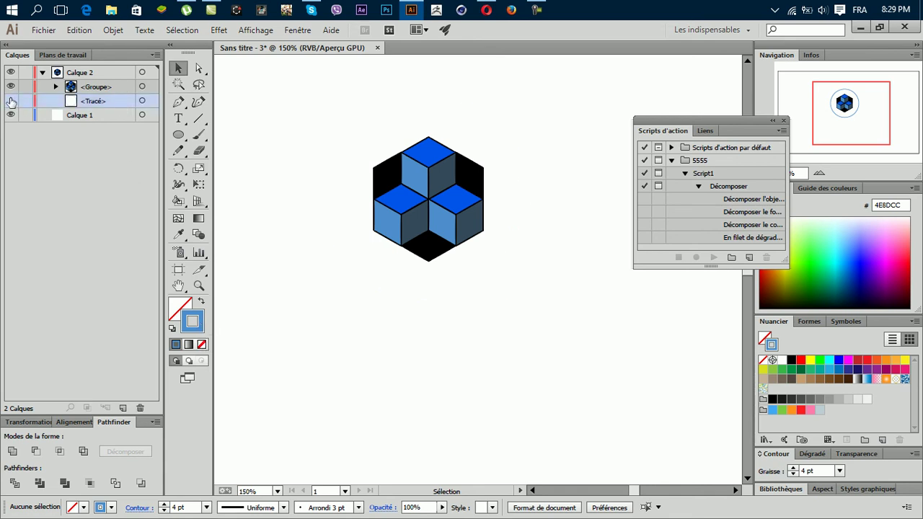
pyautogui.click(10, 101)
pyautogui.moveTo(112, 101); pyautogui.dragTo(123, 408)
pyautogui.click(142, 114)
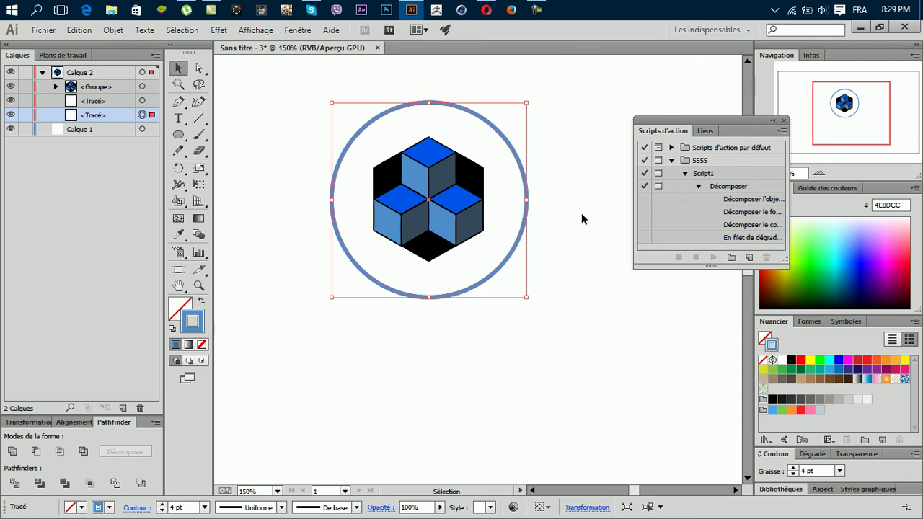
pyautogui.moveTo(526, 297); pyautogui.dragTo(509, 292)
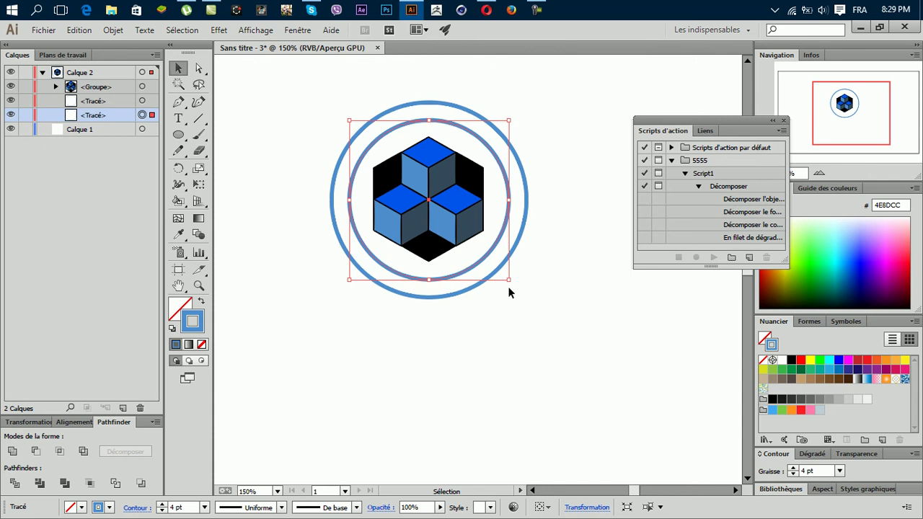
pyautogui.click(202, 303)
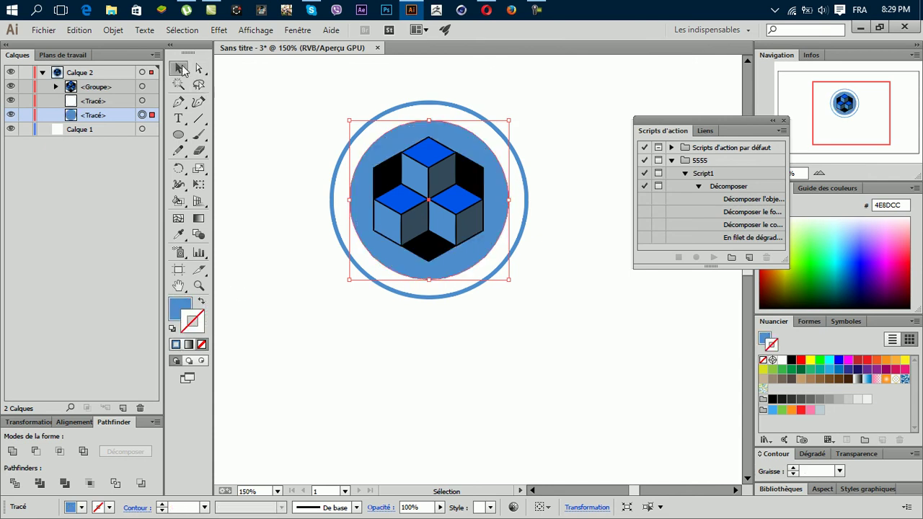
pyautogui.click(272, 106)
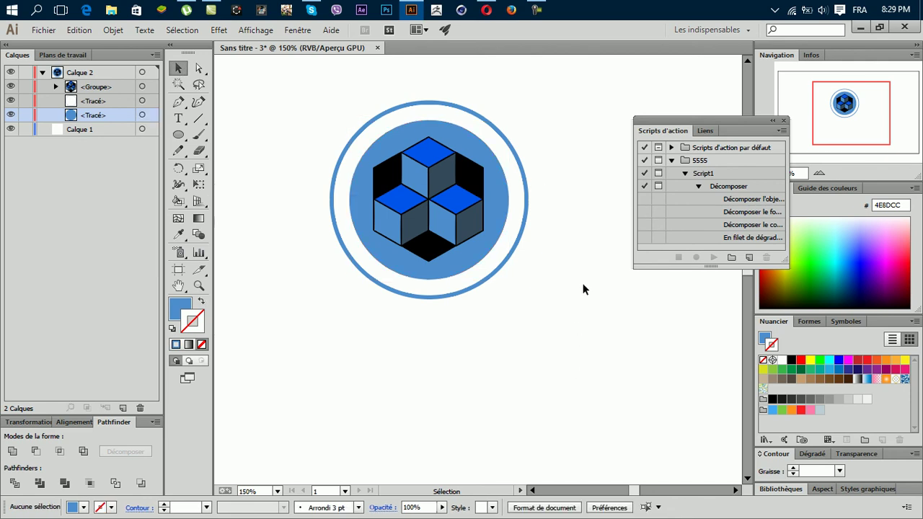
pyautogui.keyDown('alt'); pyautogui.scroll(-1, 581, 281); pyautogui.keyUp('alt')
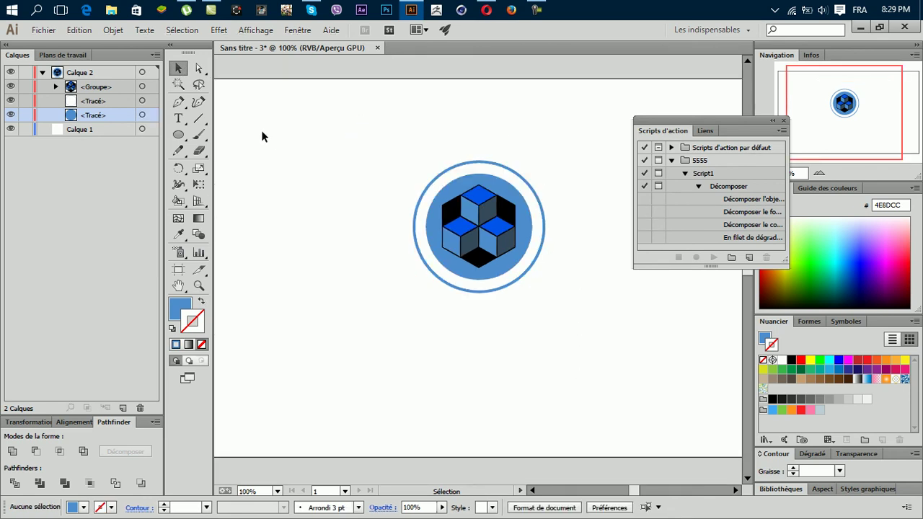
pyautogui.click(178, 69)
pyautogui.click(536, 10)
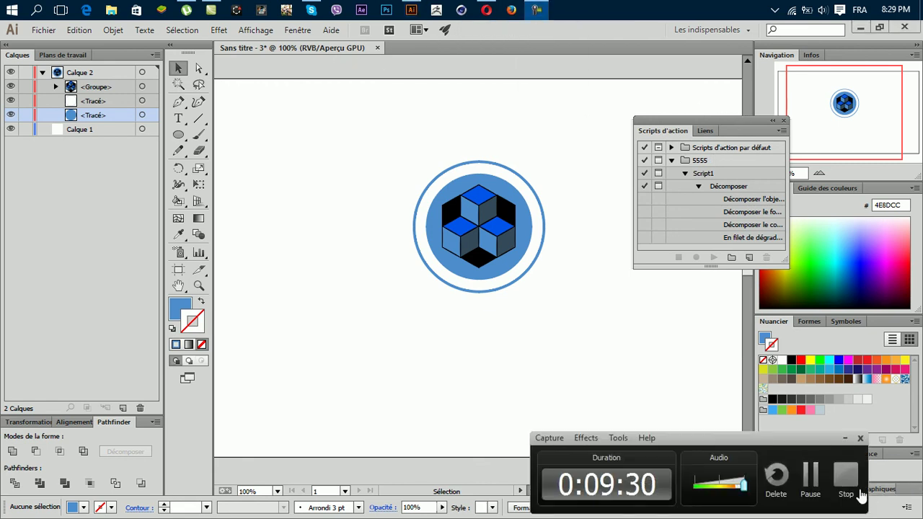